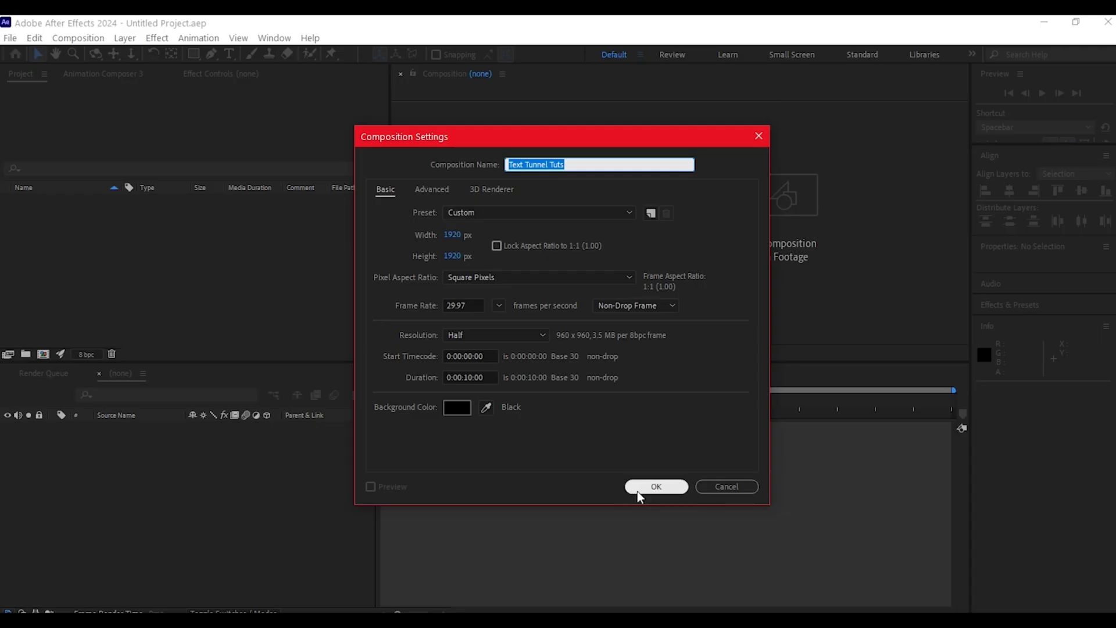
Confirm the Text Tunnel Tuts composition and add a text layer reading '* Text + Tunnel'
{"action": "left_click", "coordinate": [654, 487]}
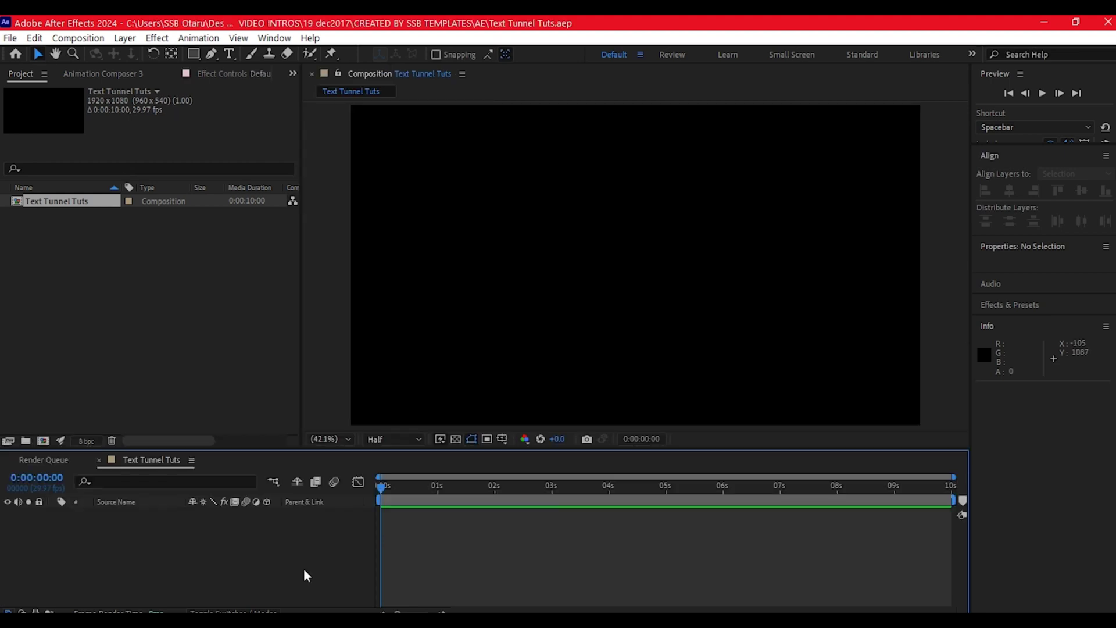
{"action": "right_click", "coordinate": [350, 539]}
{"action": "mouse_move", "coordinate": [382, 373]}
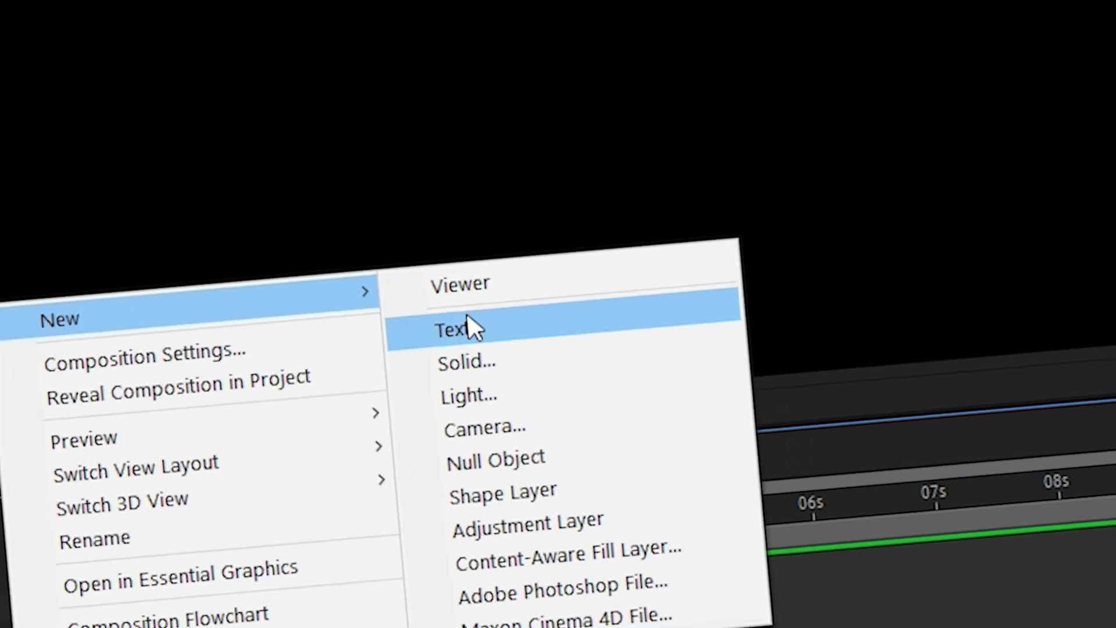
{"action": "left_click", "coordinate": [772, 199]}
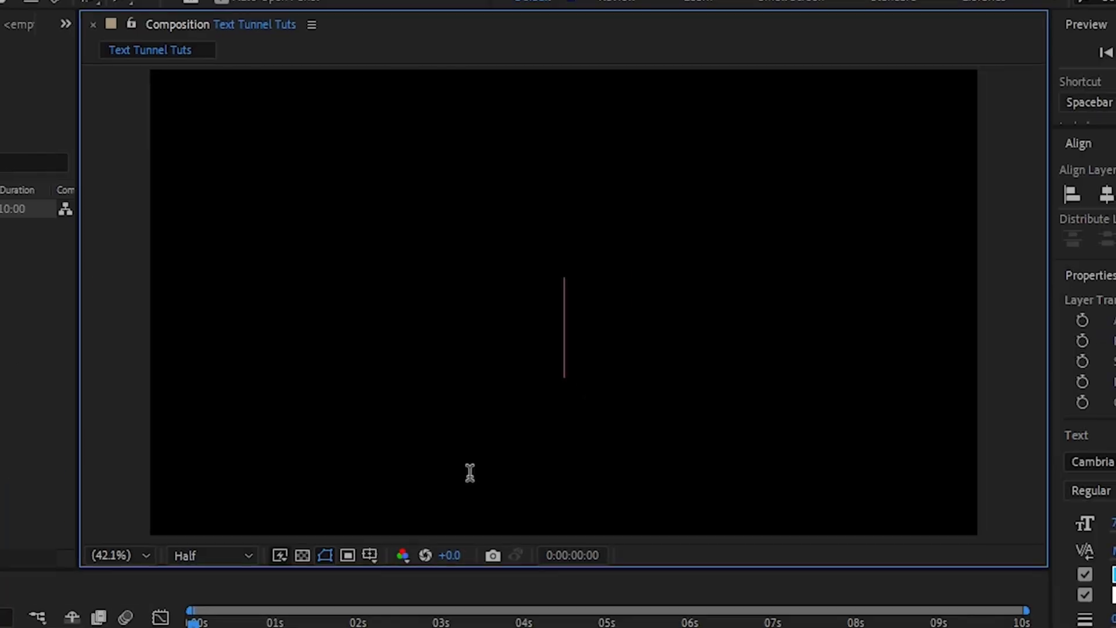
{"action": "type", "text": "*"}
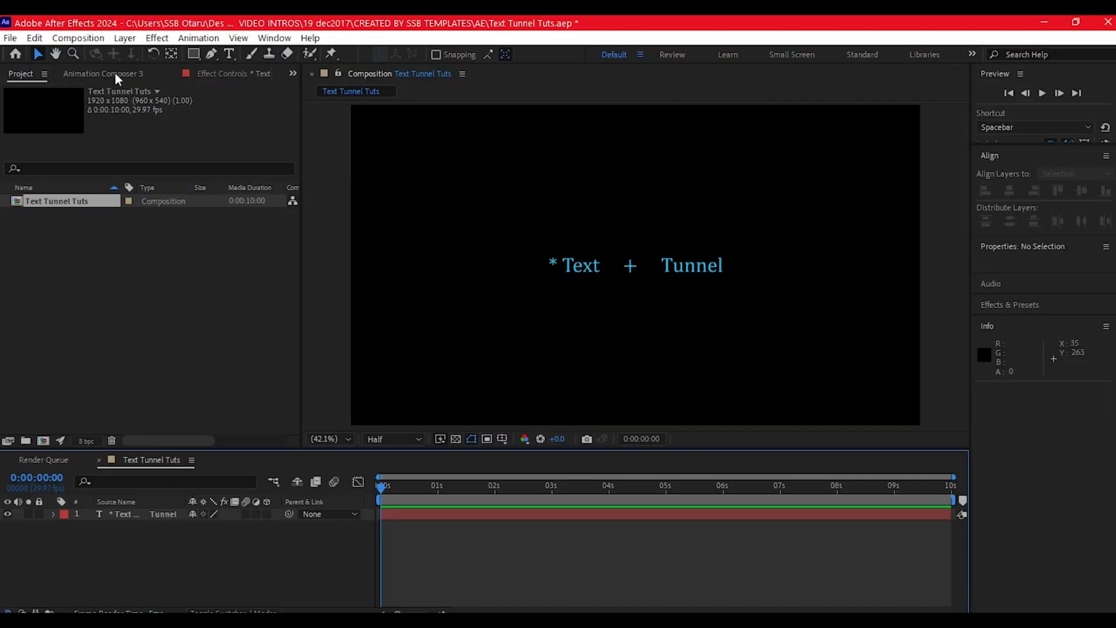
Pick the Ellipse Tool and select the text layer to mask it with a circle
{"action": "left_click", "coordinate": [198, 51]}
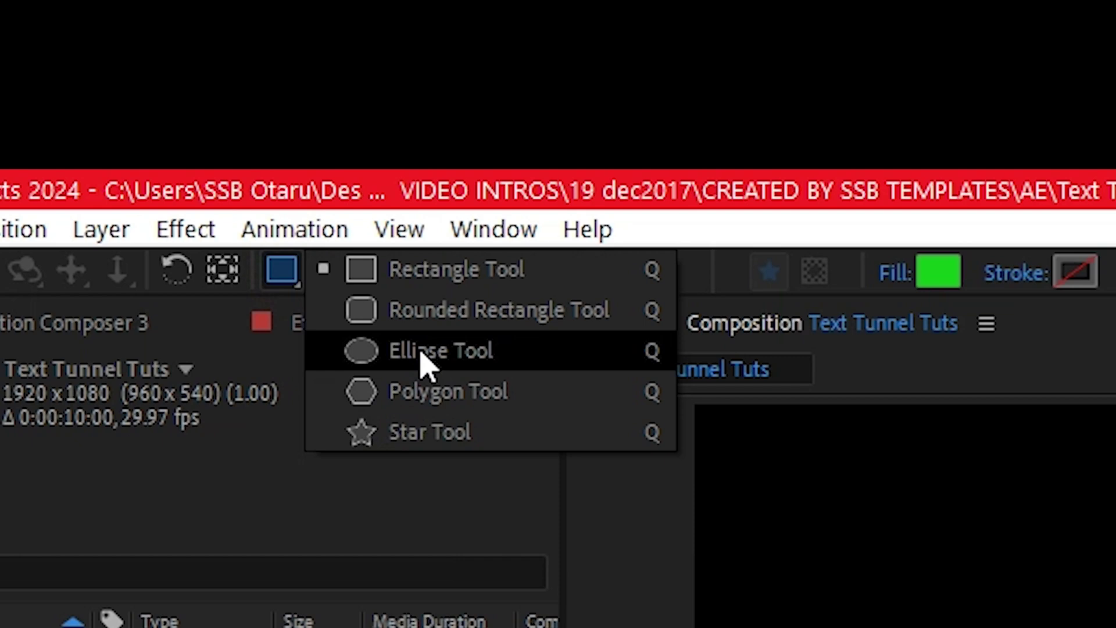
{"action": "left_click", "coordinate": [458, 365]}
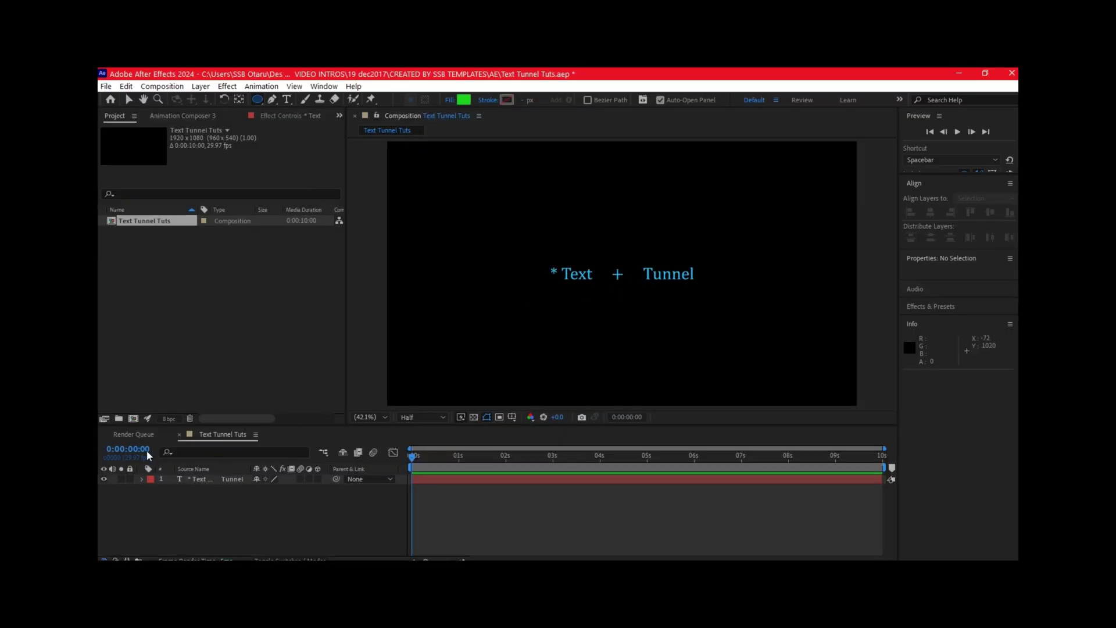
{"action": "left_click", "coordinate": [206, 482]}
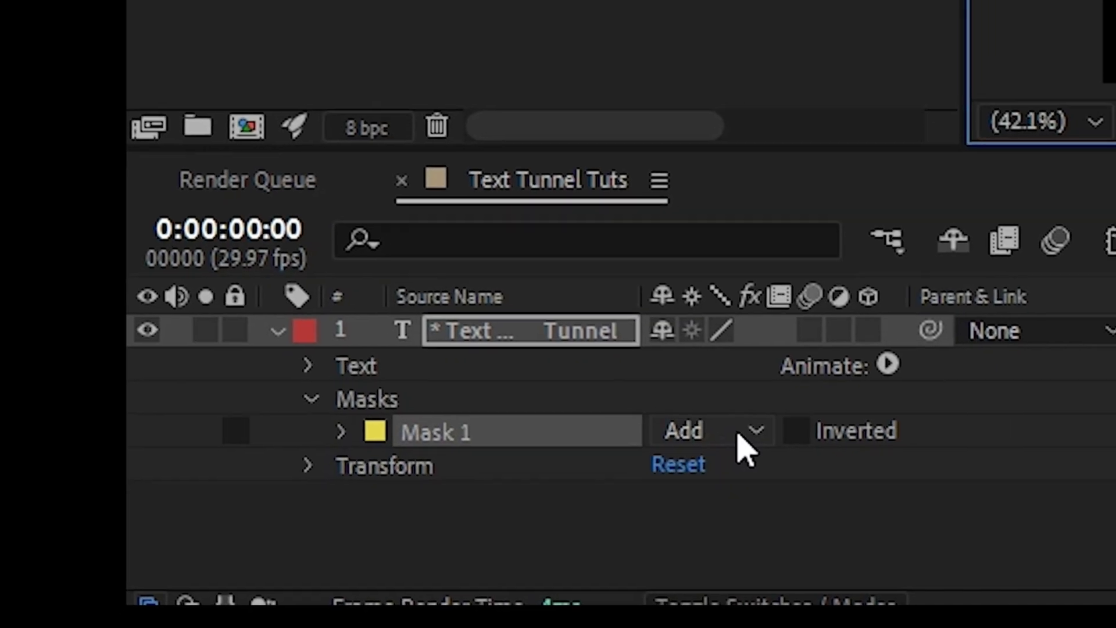
Set Mask 1 mode to None, use Mask 1 as the text path, and hide its outline
{"action": "left_click", "coordinate": [220, 552]}
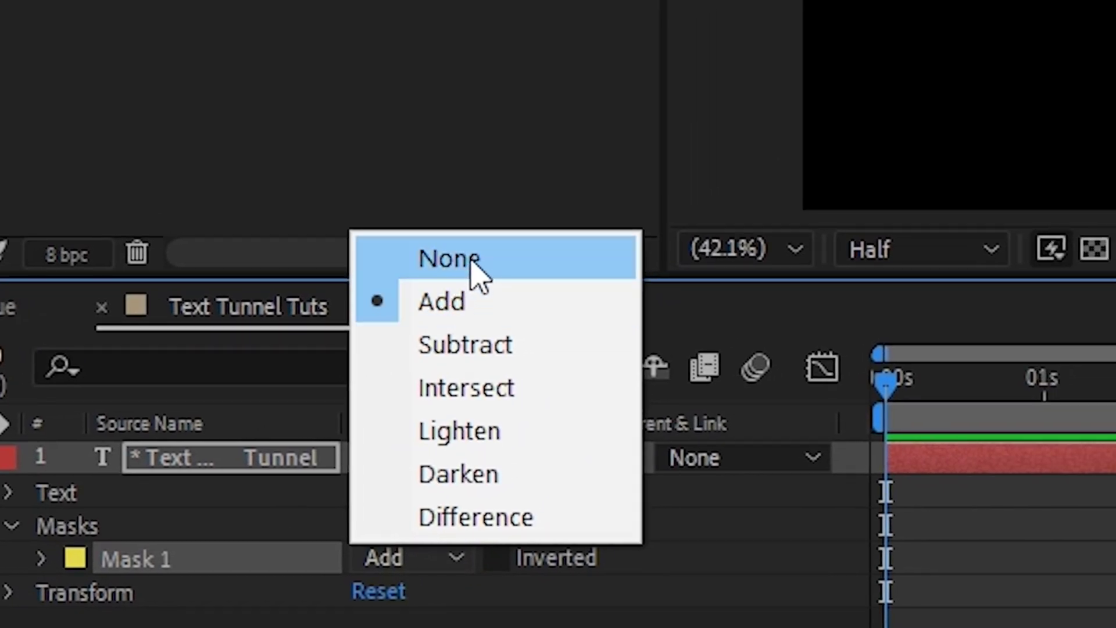
{"action": "left_click", "coordinate": [689, 168]}
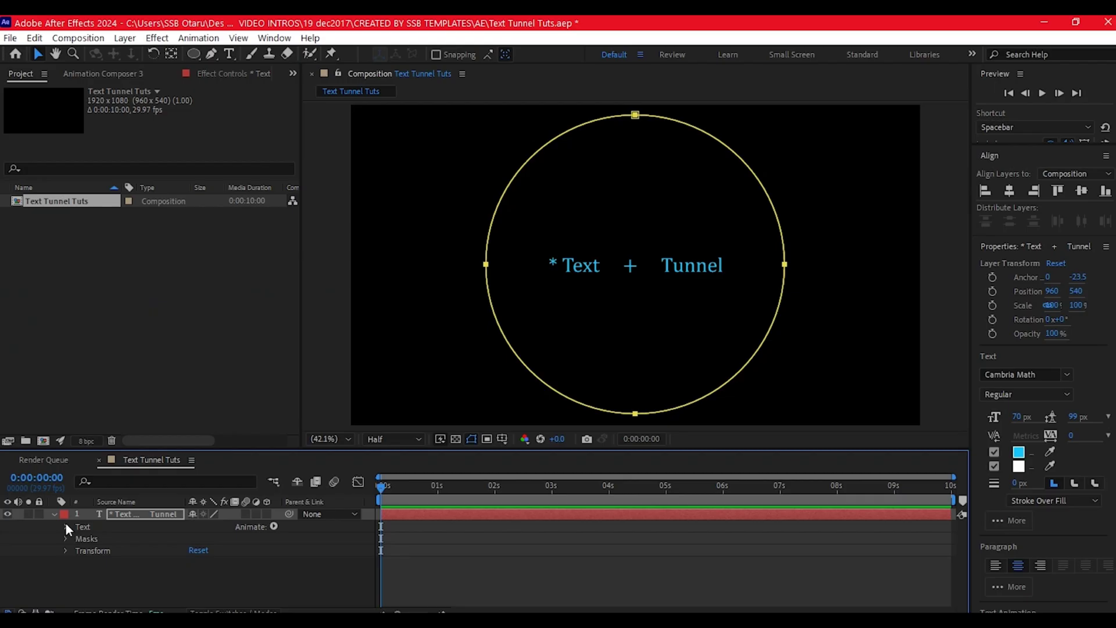
{"action": "left_click", "coordinate": [8, 493]}
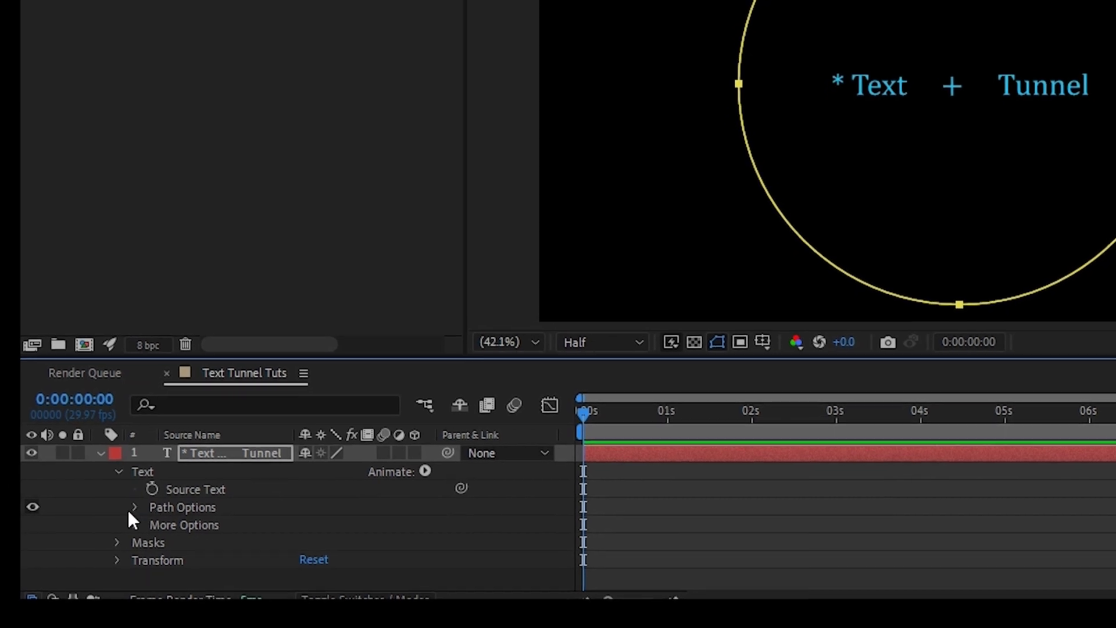
{"action": "left_click", "coordinate": [131, 510]}
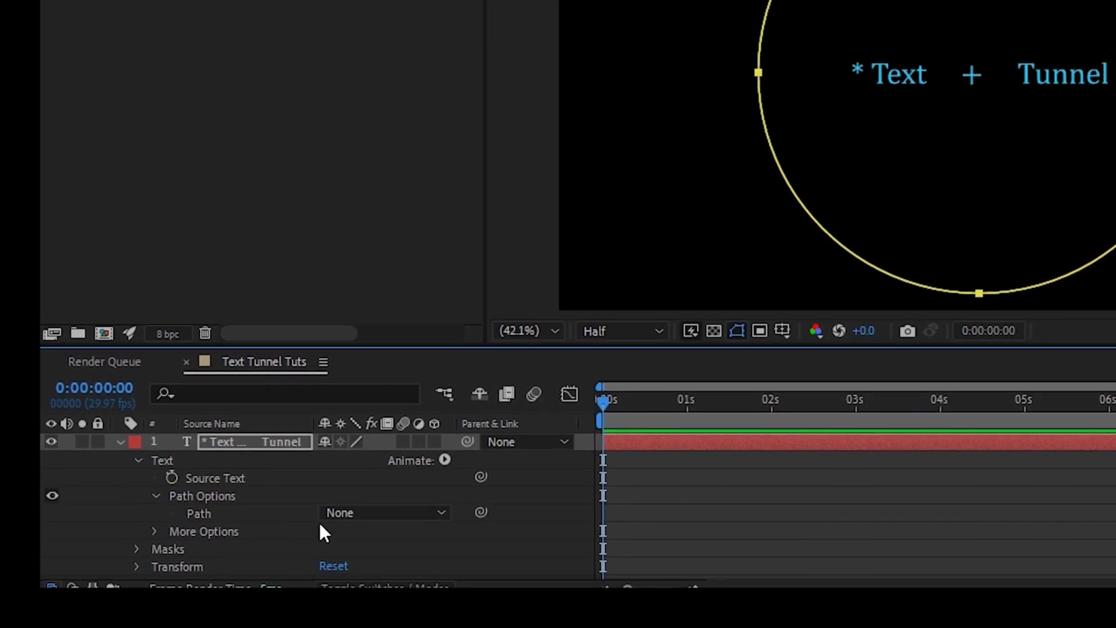
{"action": "left_click", "coordinate": [337, 517]}
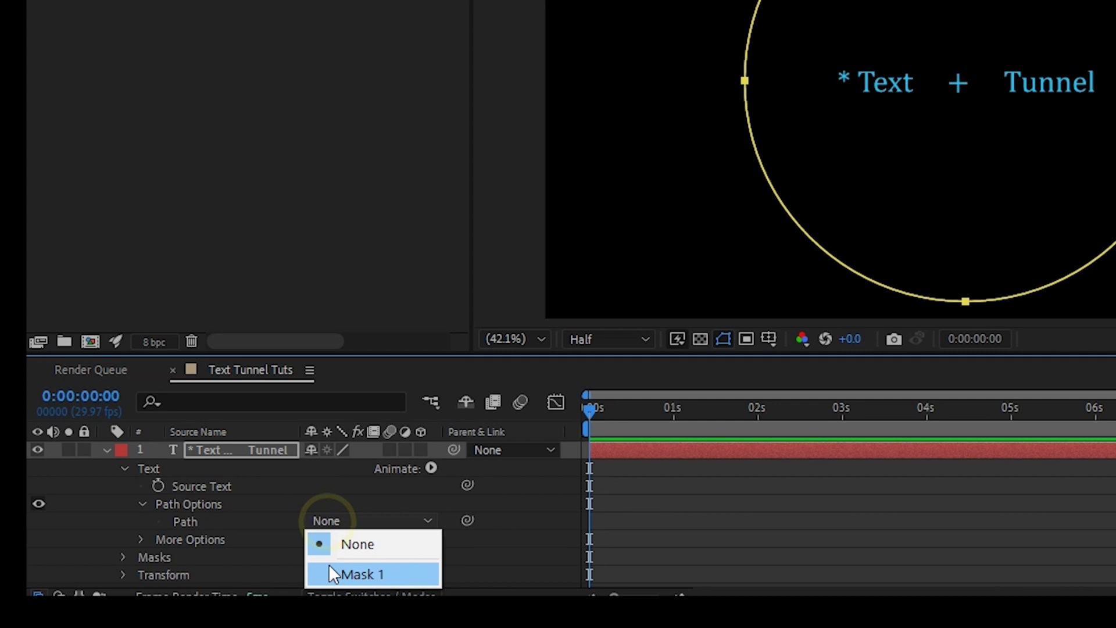
{"action": "left_click", "coordinate": [356, 572]}
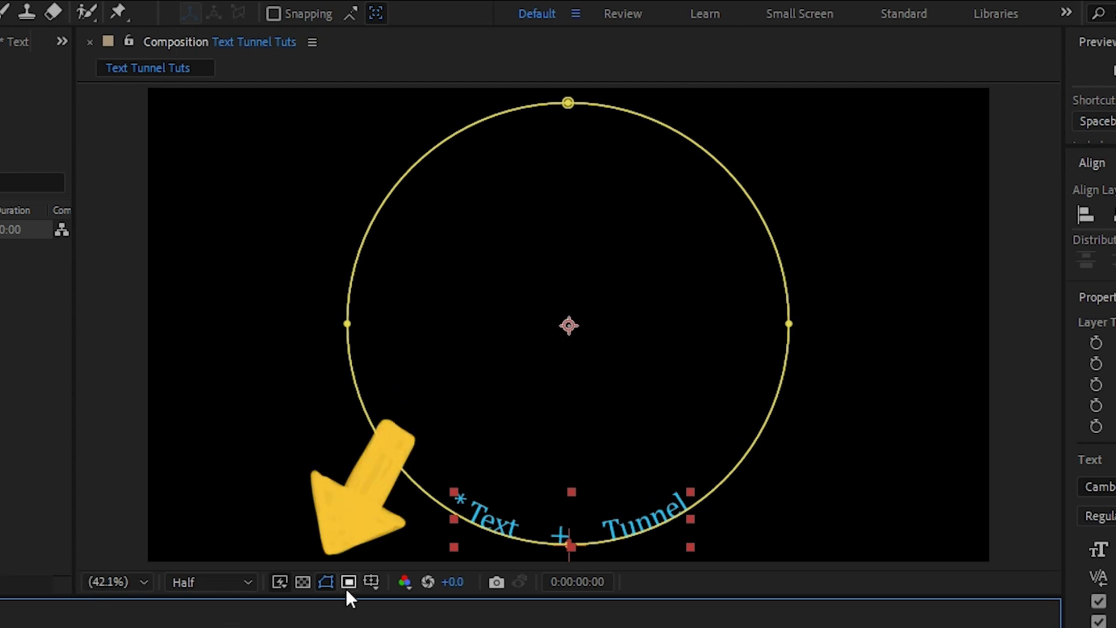
{"action": "left_click", "coordinate": [326, 581]}
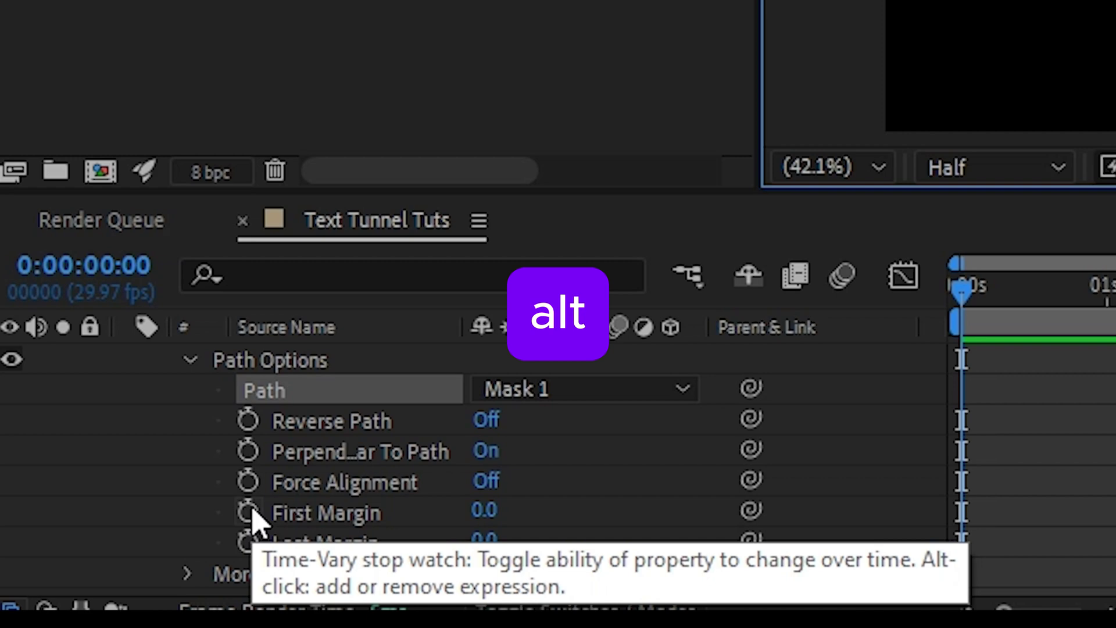
Add a time*400 expression to First Margin, then reverse it to time*-400
{"action": "left_click", "coordinate": [249, 512], "text": "alt"}
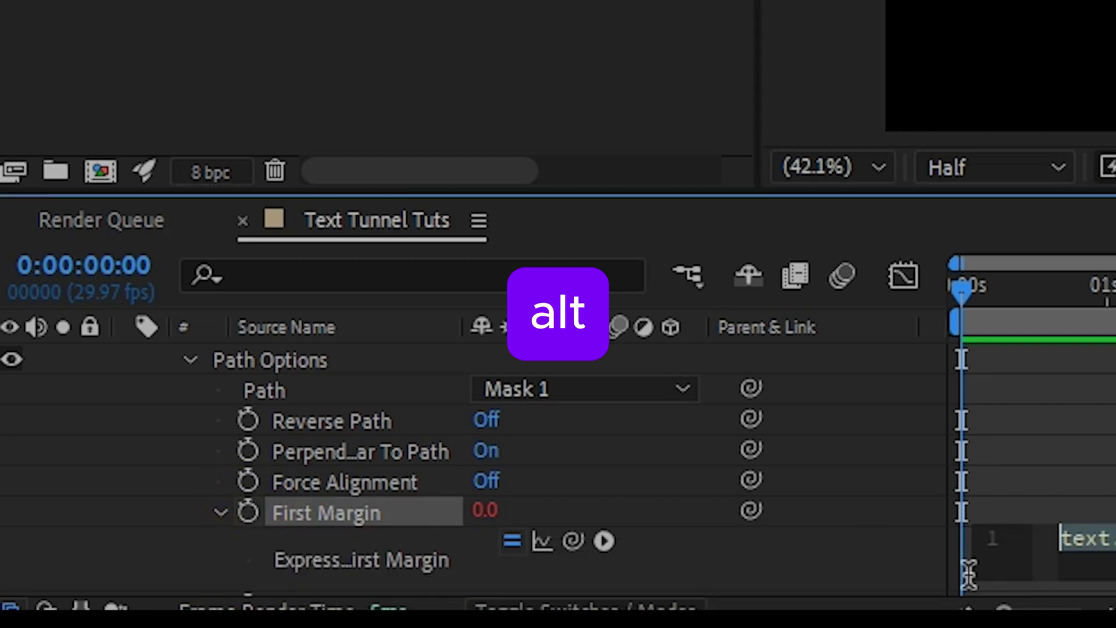
{"action": "type", "text": "time"}
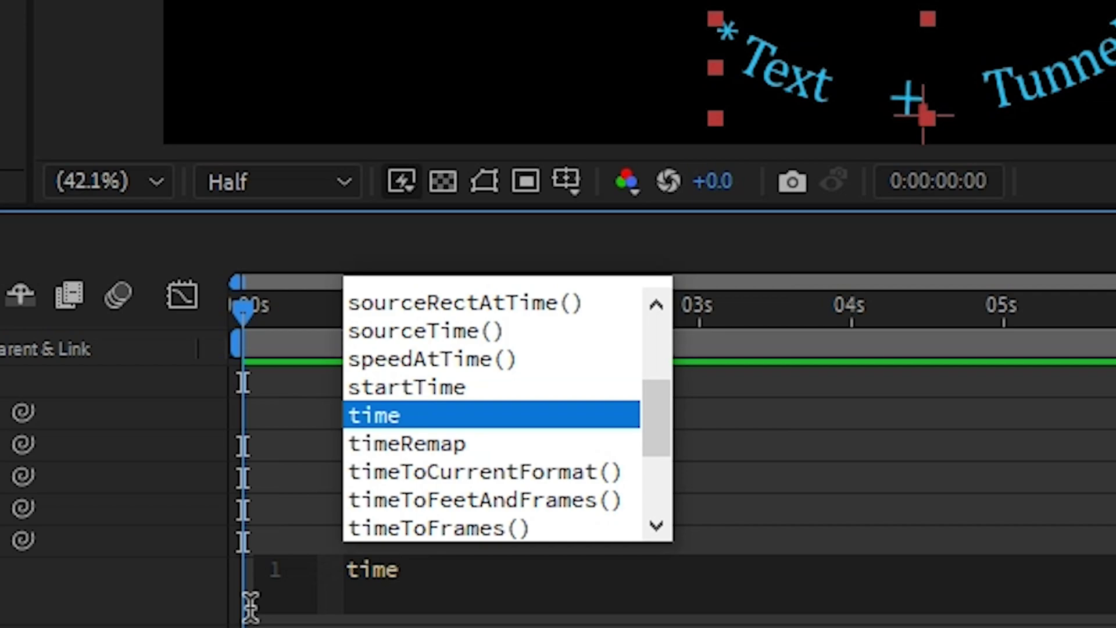
{"action": "type", "text": "*400"}
{"action": "left_click", "coordinate": [130, 491]}
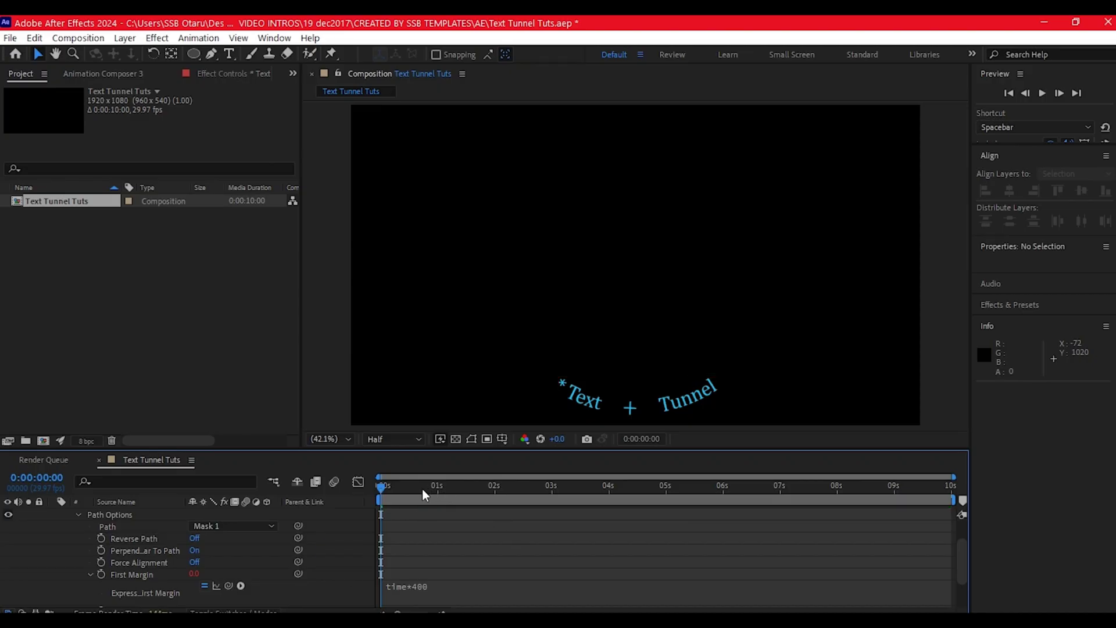
{"action": "left_click", "coordinate": [448, 487]}
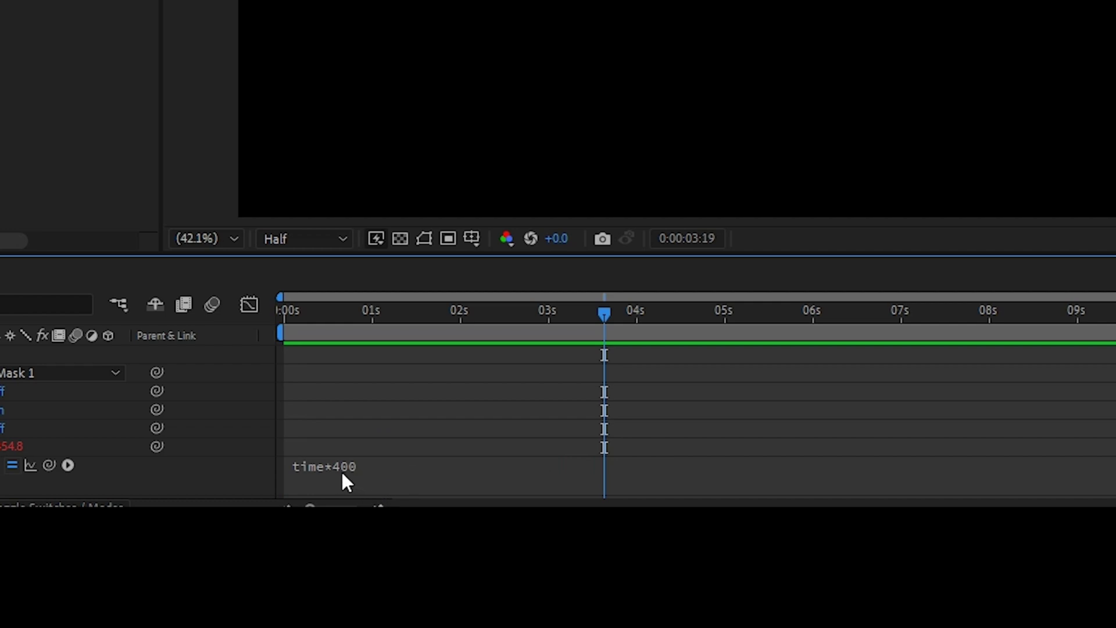
{"action": "left_click", "coordinate": [342, 473]}
{"action": "left_click", "coordinate": [386, 473]}
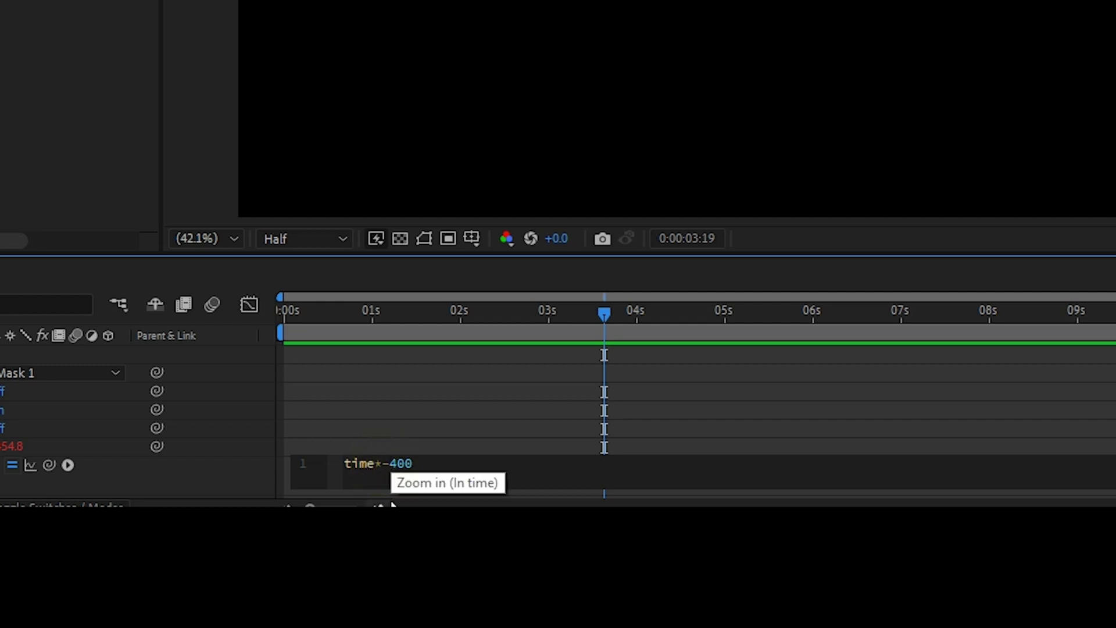
{"action": "left_click", "coordinate": [374, 429]}
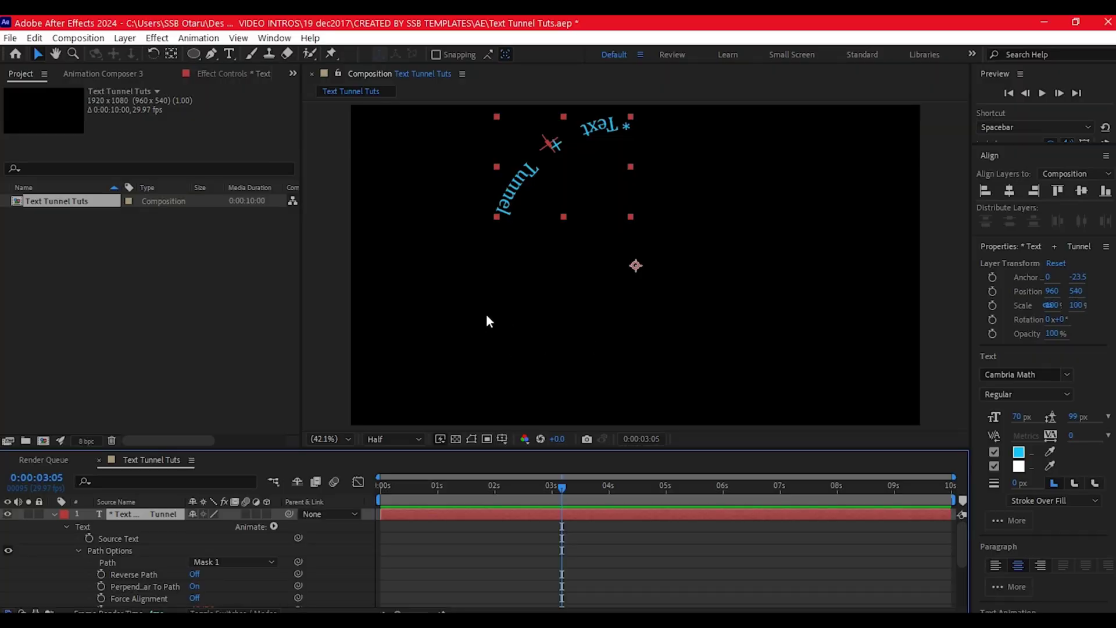
Apply Echo to the text layer with Echo Time 2 and Number of Echoes 3
{"action": "key", "text": "ctrl+space"}
{"action": "type", "text": "echo"}
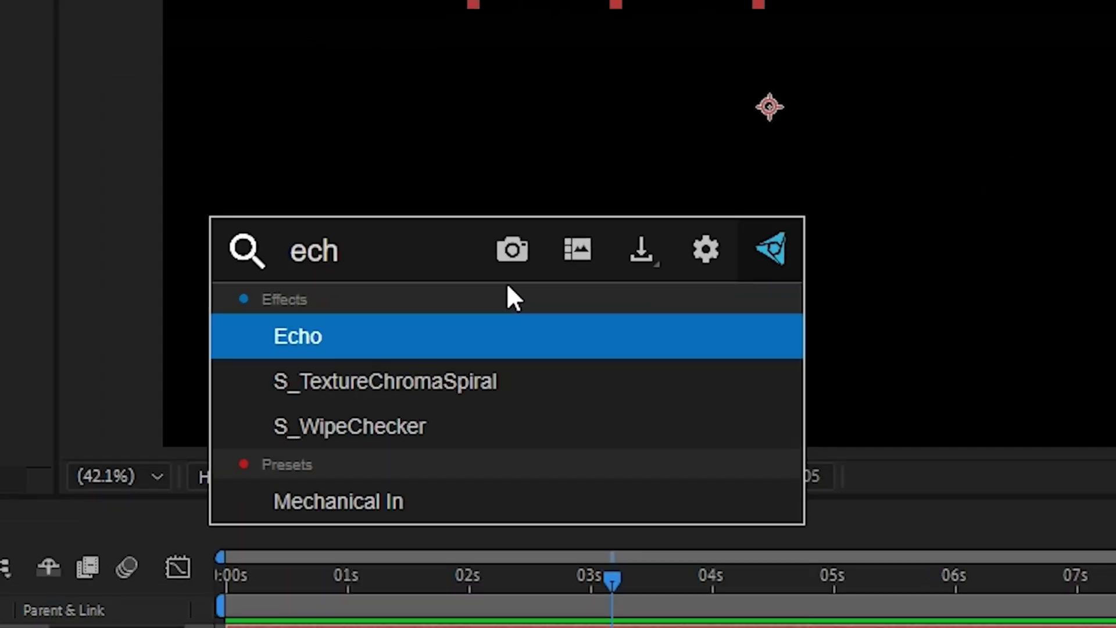
{"action": "left_click", "coordinate": [380, 333]}
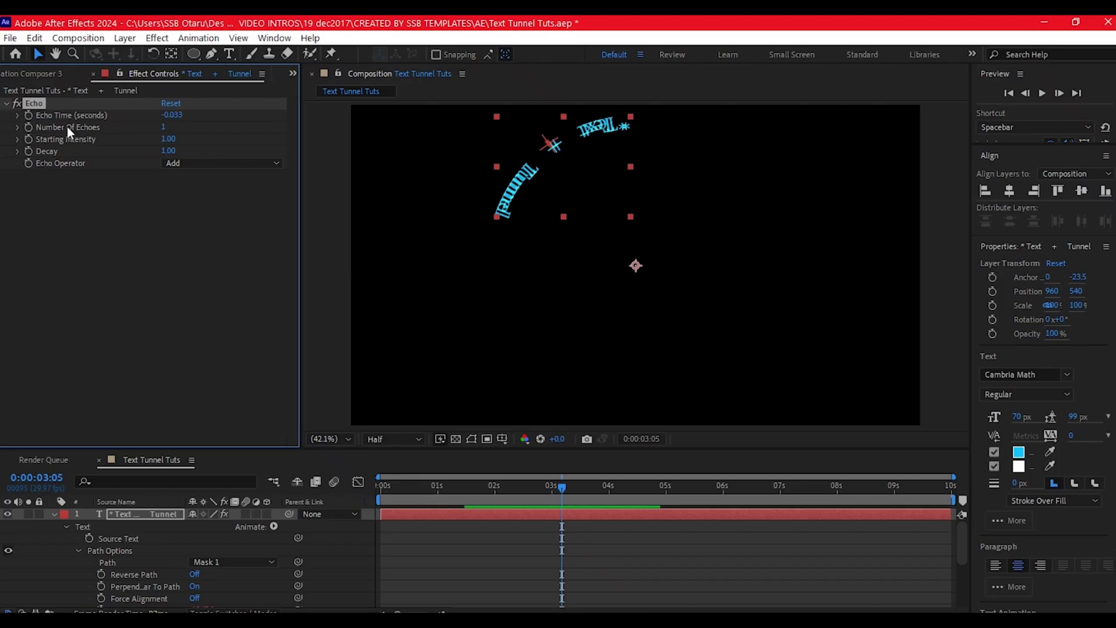
{"action": "left_click", "coordinate": [174, 116]}
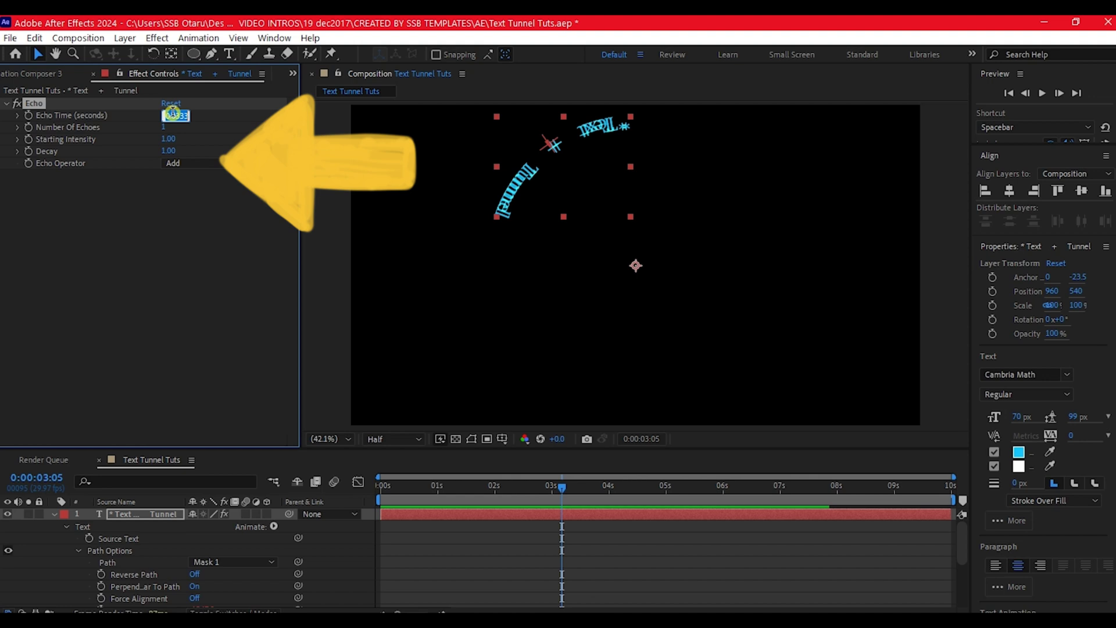
{"action": "type", "text": "2"}
{"action": "key", "text": "Return"}
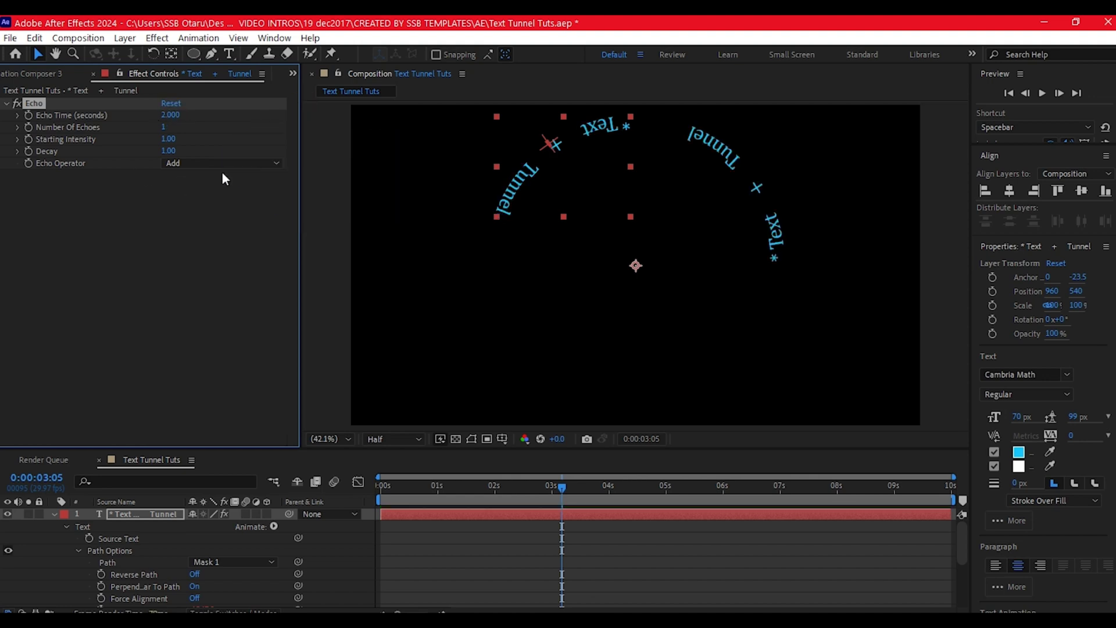
{"action": "left_click", "coordinate": [165, 129]}
{"action": "type", "text": "3"}
{"action": "key", "text": "Return"}
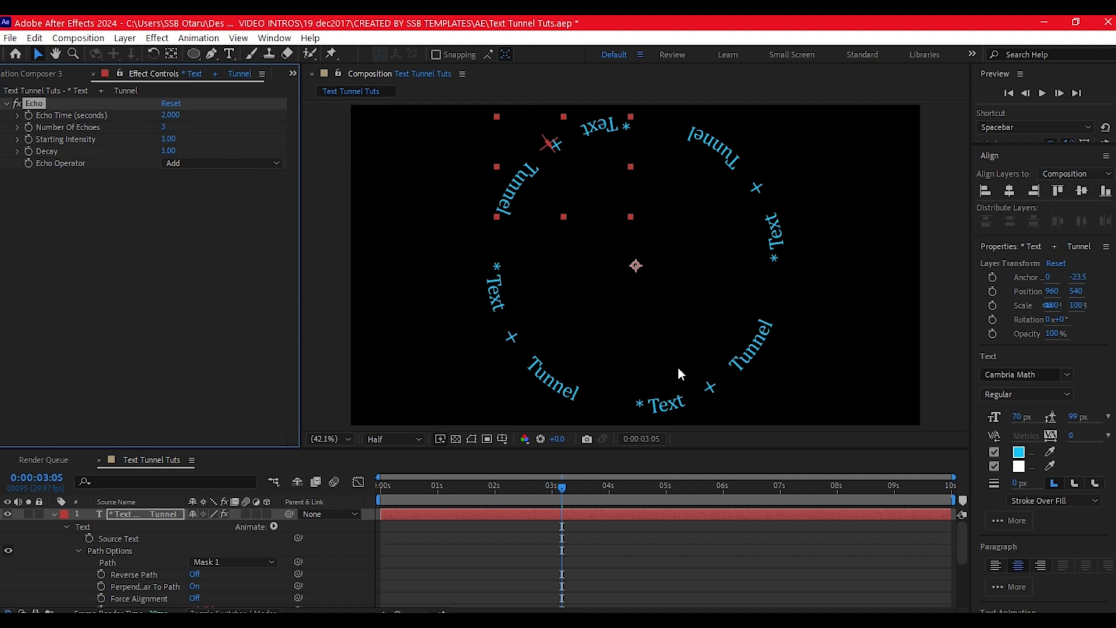
Deselect the layer and preview the repeating text ring animation
{"action": "left_click", "coordinate": [792, 414]}
{"action": "key", "text": "space"}
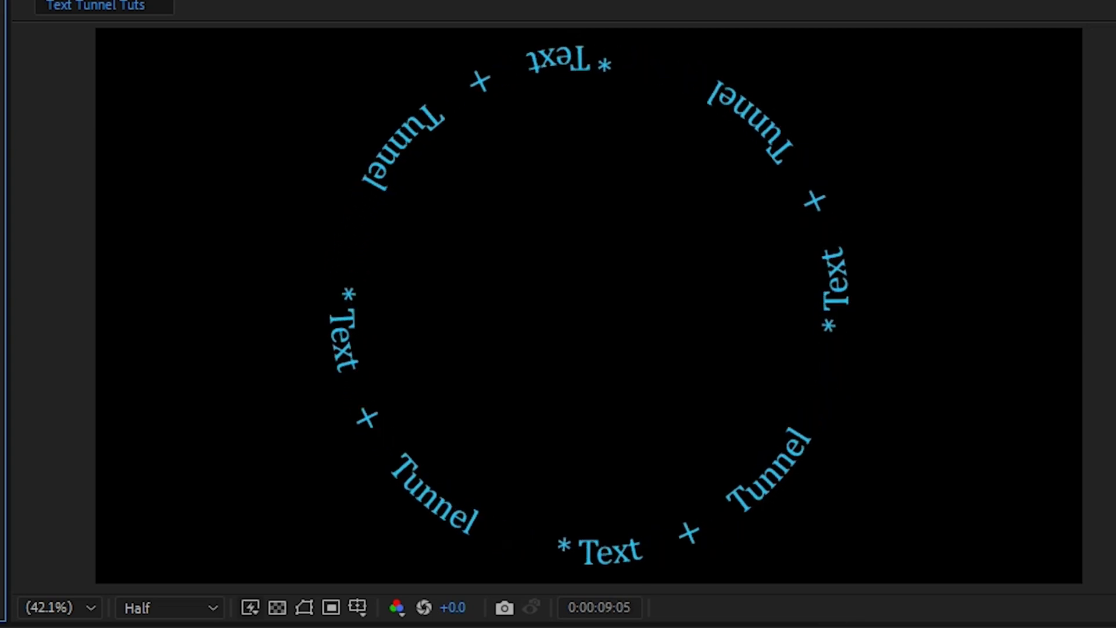
{"action": "key", "text": "space"}
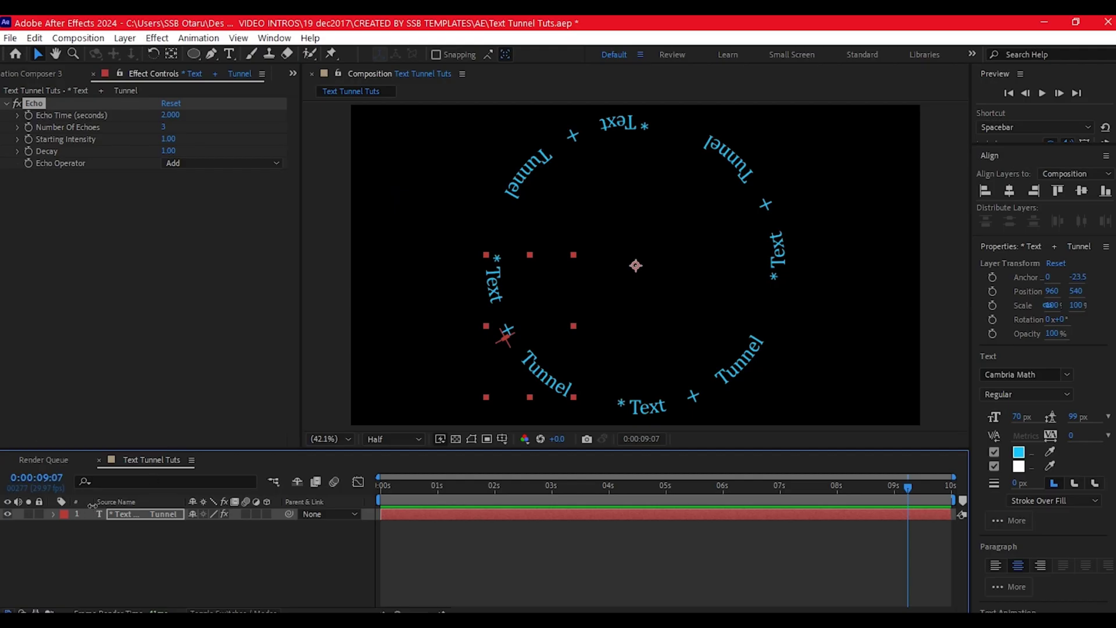
Pre-compose the text layer into TextHolder, moving all attributes
{"action": "left_click", "coordinate": [127, 515]}
{"action": "key", "text": "ctrl+shift+c"}
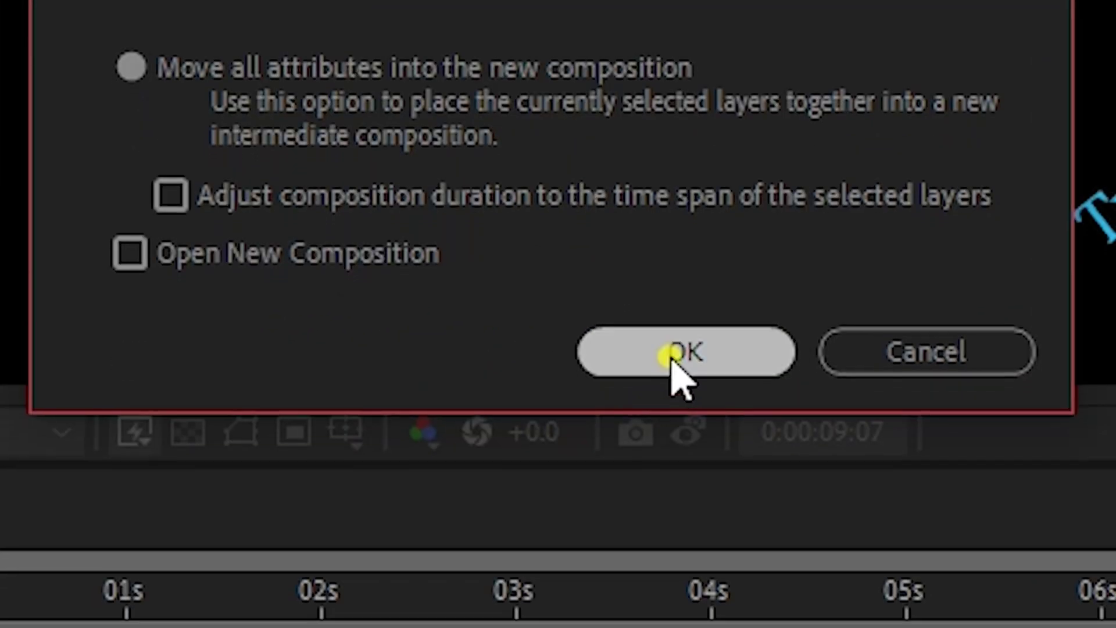
{"action": "left_click", "coordinate": [686, 625]}
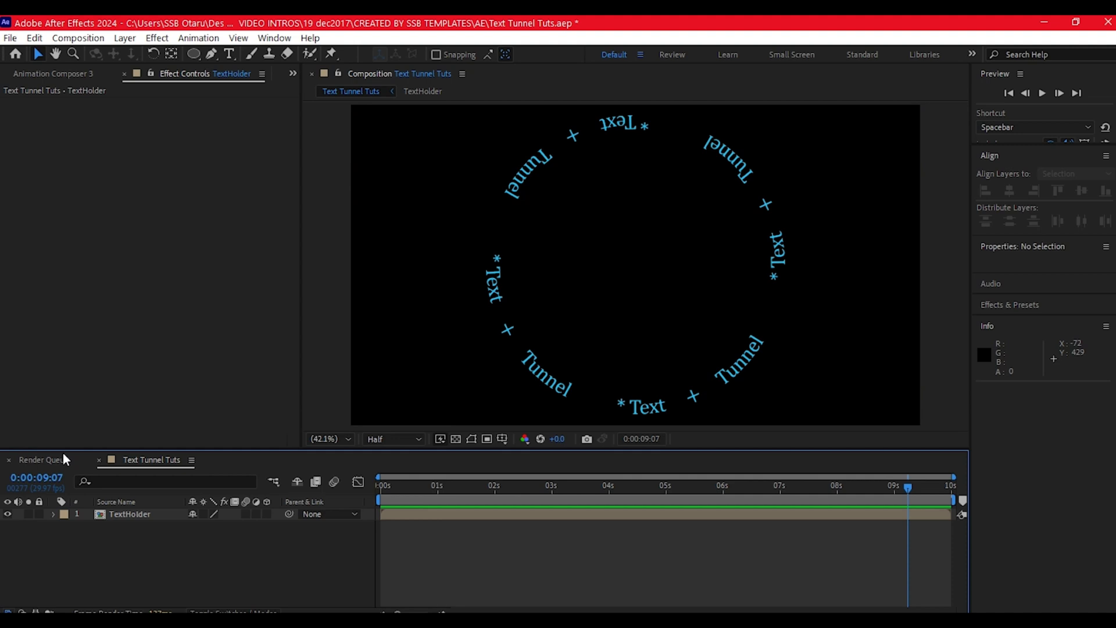
Add a new null object and name it Position
{"action": "right_click", "coordinate": [294, 562]}
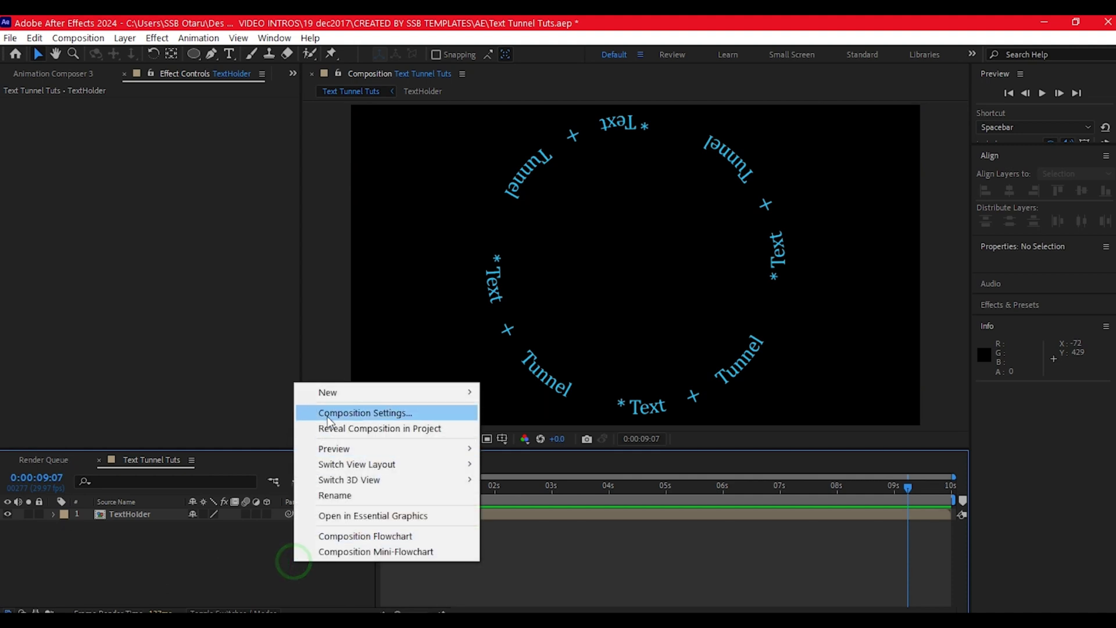
{"action": "mouse_move", "coordinate": [339, 391]}
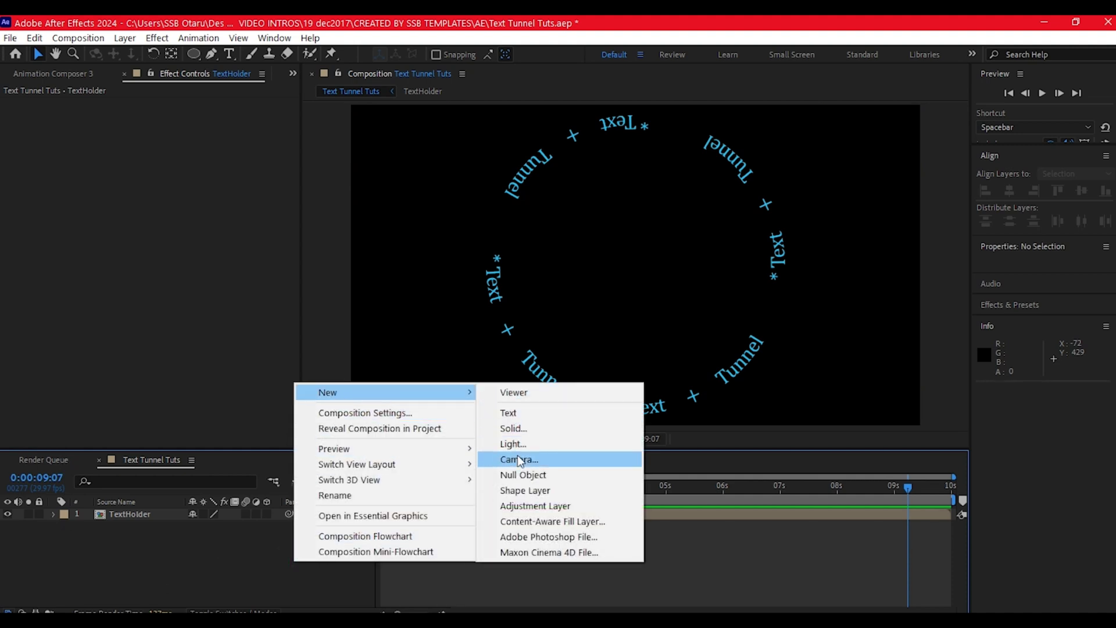
{"action": "left_click", "coordinate": [516, 481]}
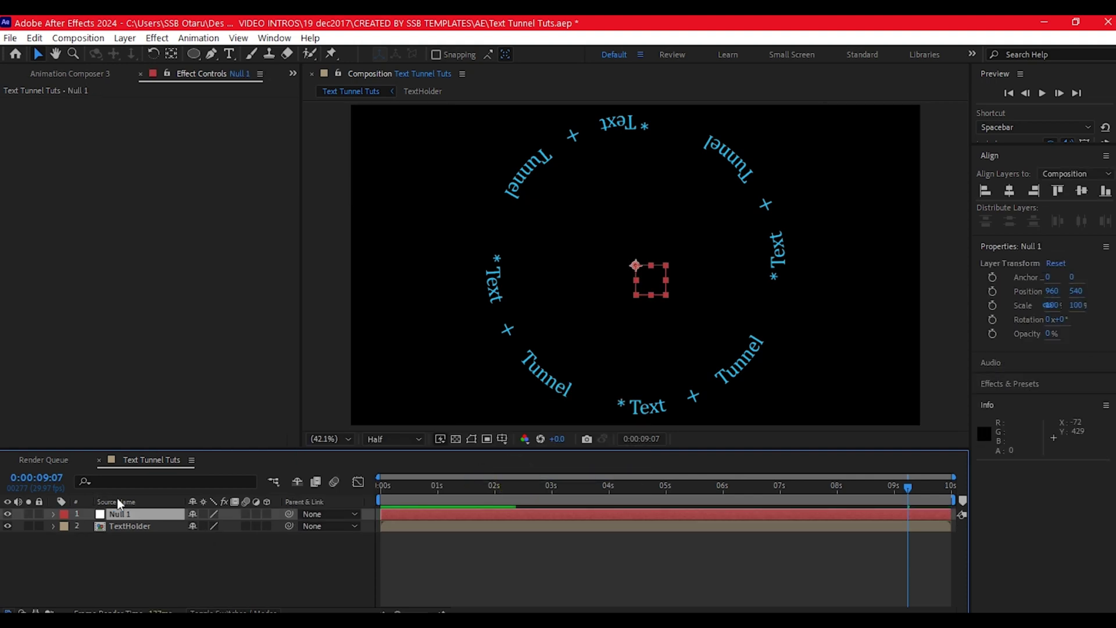
{"action": "key", "text": "Return"}
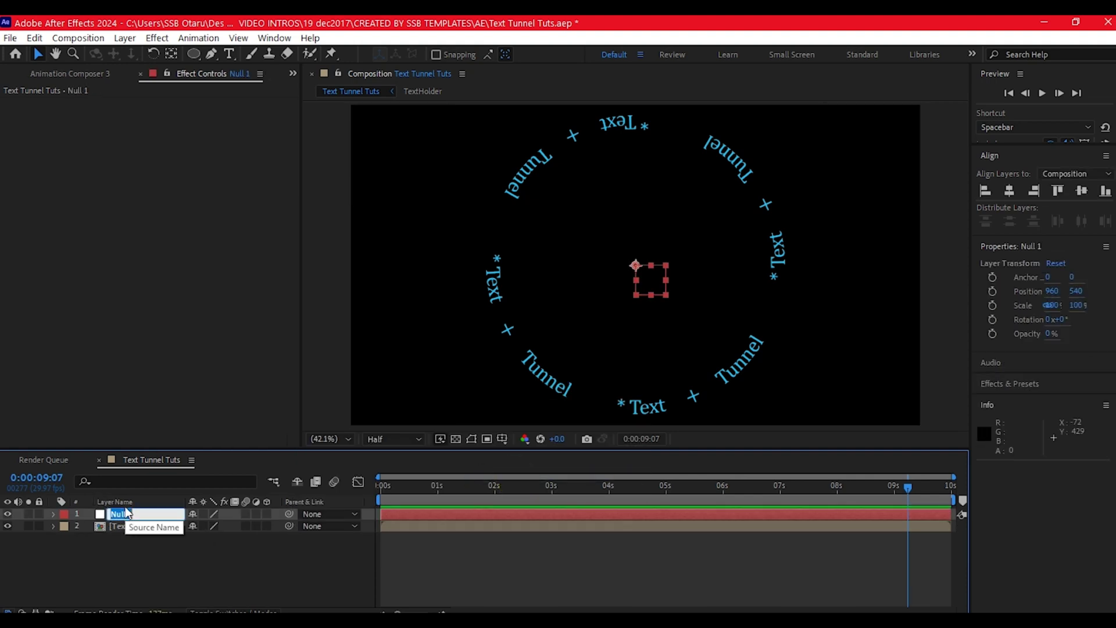
{"action": "type", "text": "Position"}
{"action": "key", "text": "Return"}
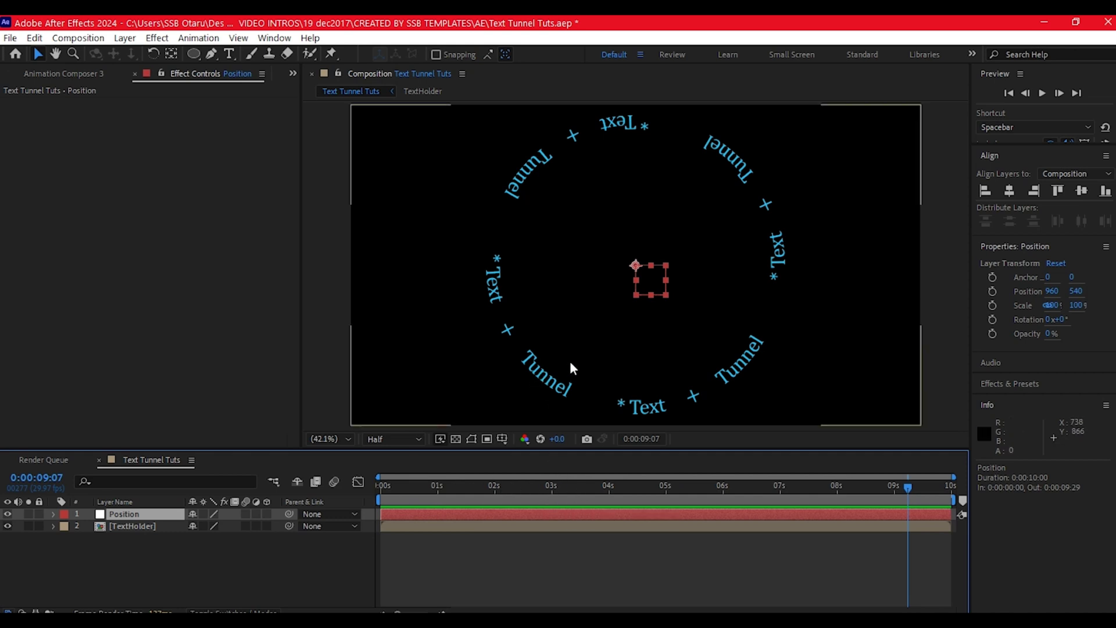
Apply a Slider Control effect to the Position null
{"action": "key", "text": "ctrl+space"}
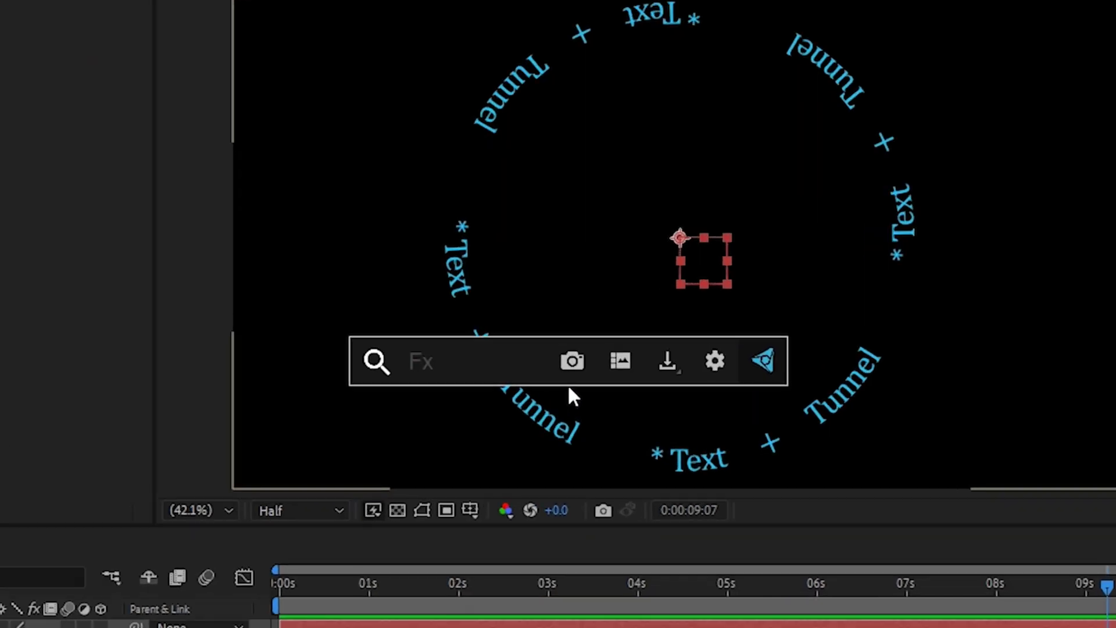
{"action": "type", "text": "sli"}
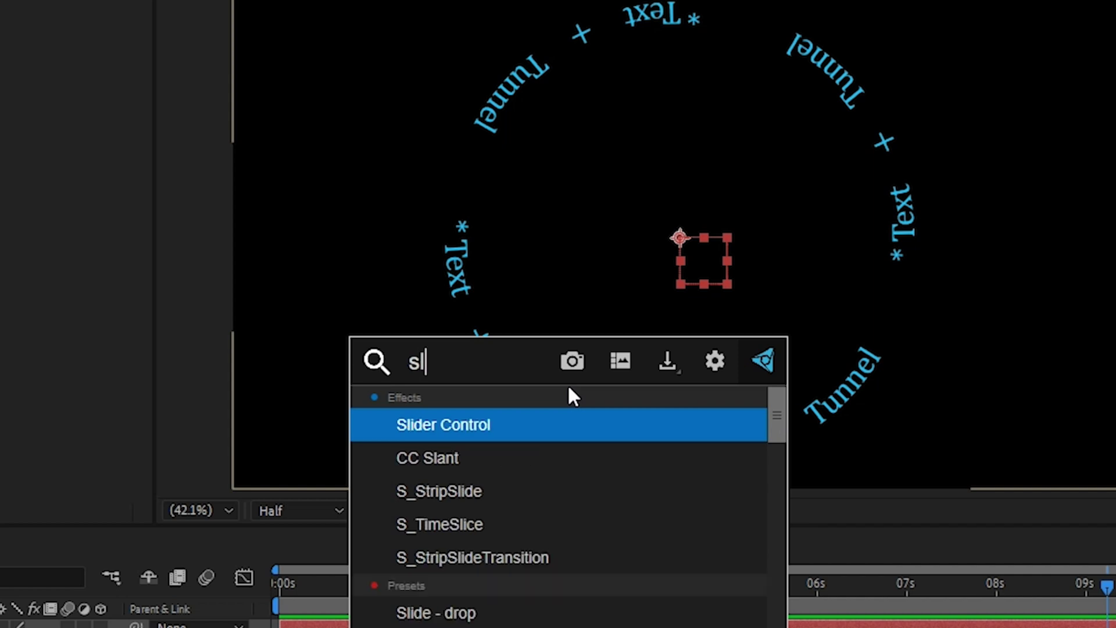
{"action": "left_click", "coordinate": [464, 424]}
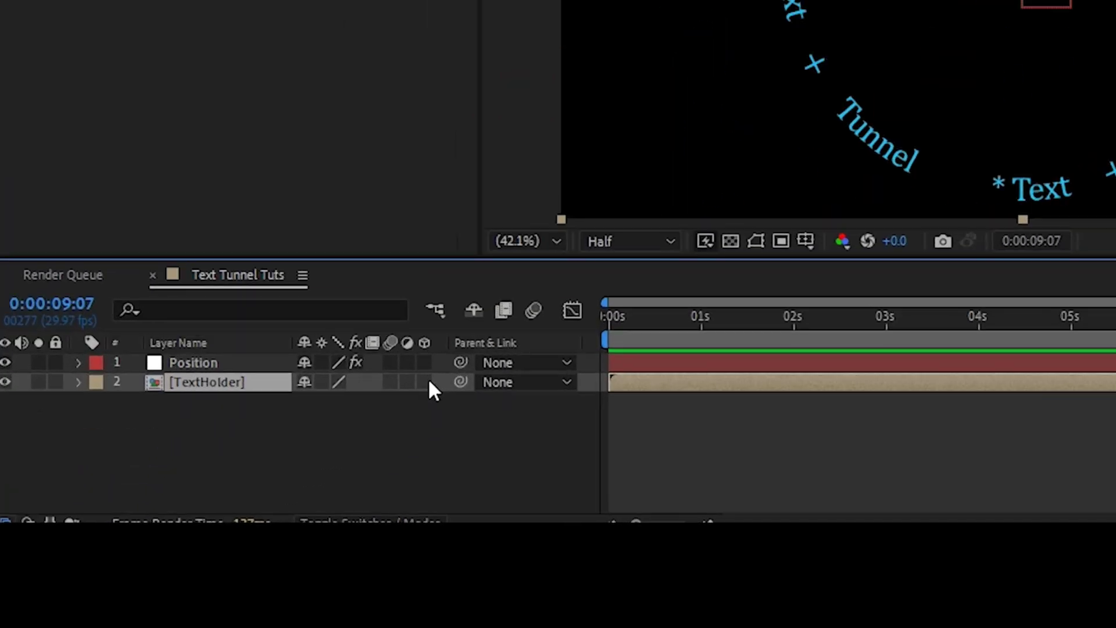
Make TextHolder 3D and separate its Position into X, Y and Z values
{"action": "left_click", "coordinate": [267, 526]}
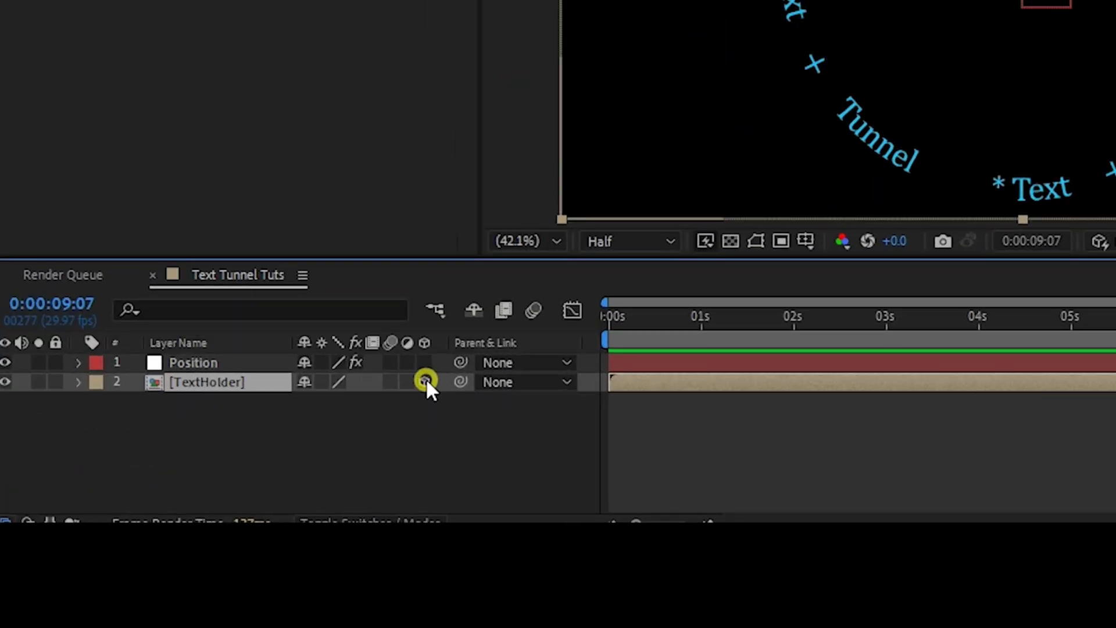
{"action": "key", "text": "p"}
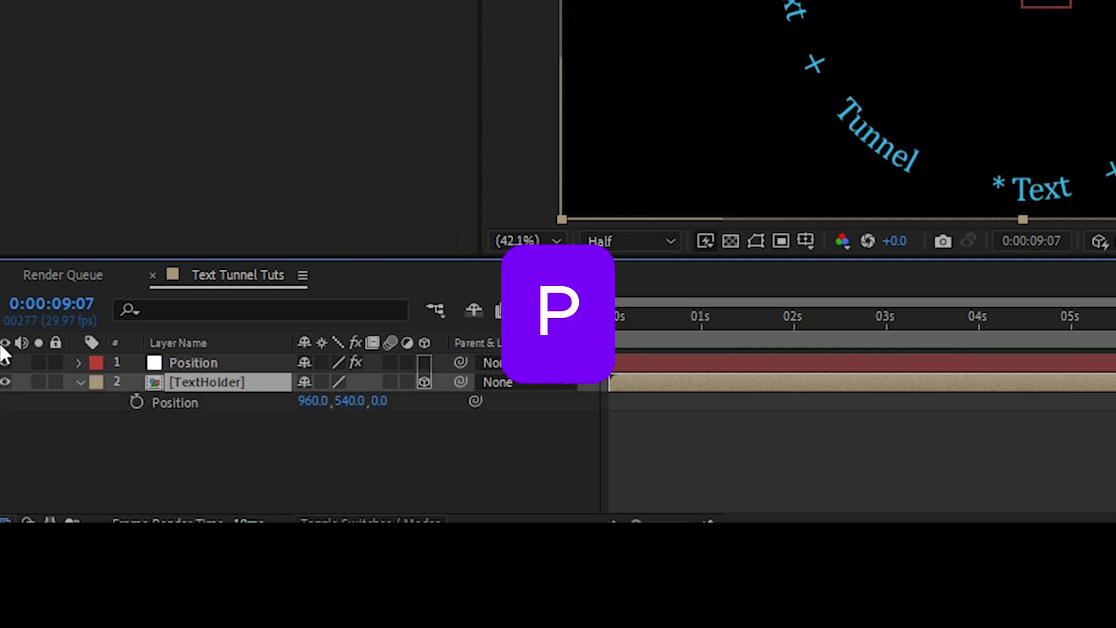
{"action": "right_click", "coordinate": [270, 399]}
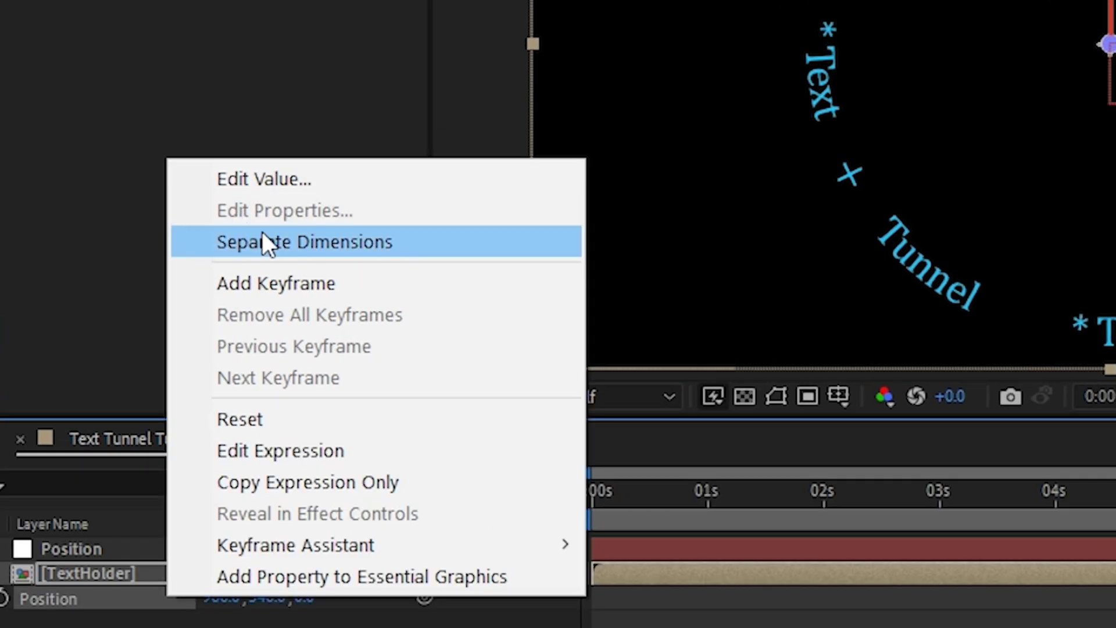
{"action": "left_click", "coordinate": [264, 233]}
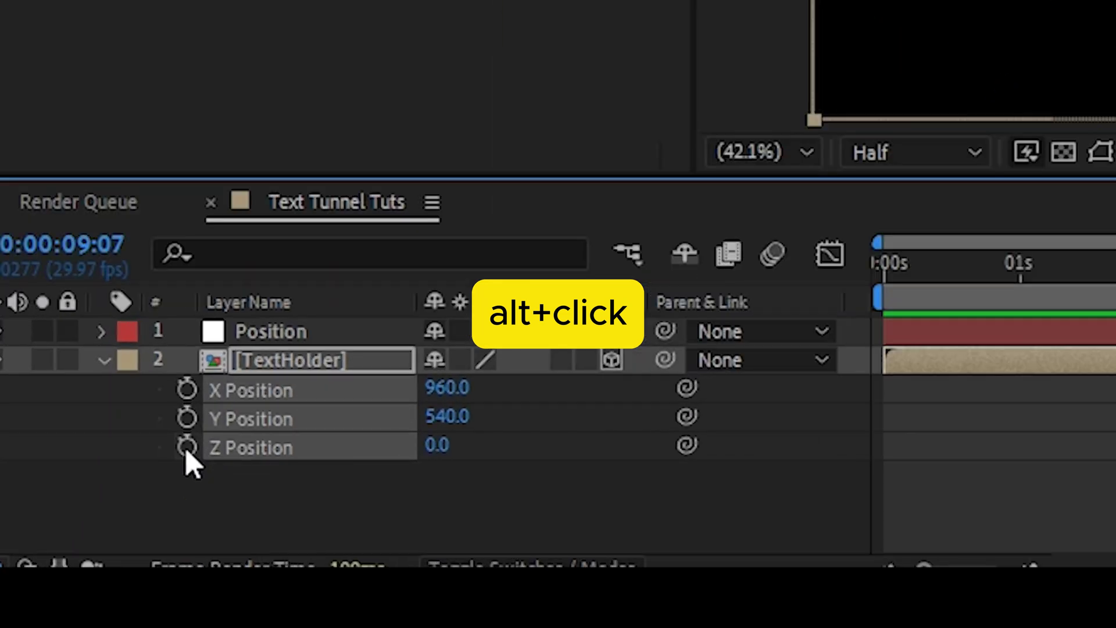
Set TextHolder's Z Position expression to the Position layer's Slider multiplied by index
{"action": "left_click", "coordinate": [89, 562], "text": "alt"}
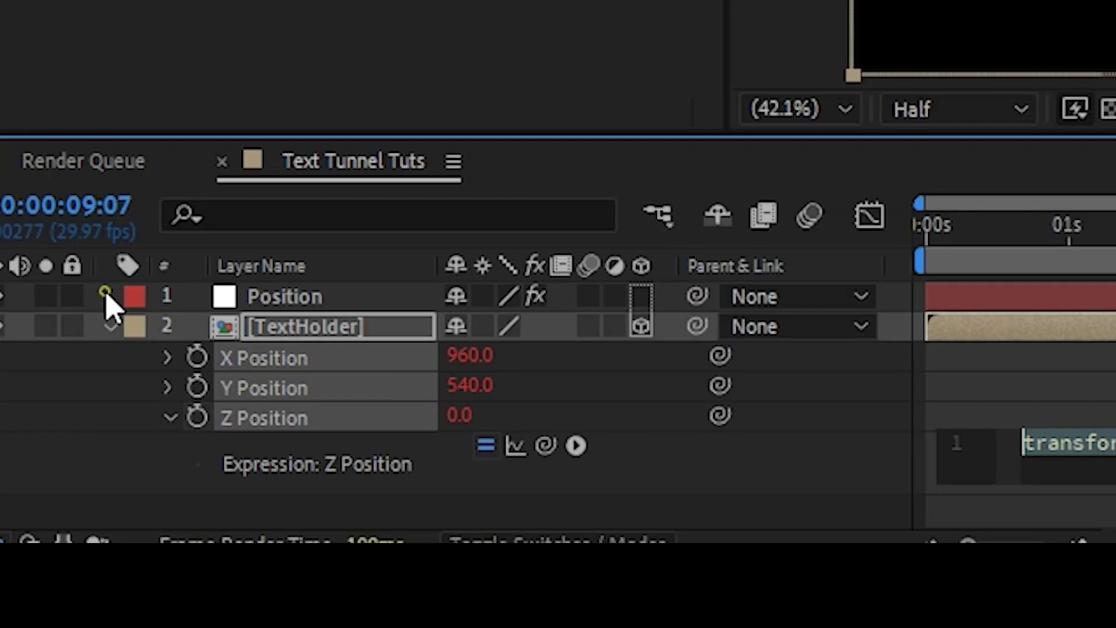
{"action": "left_click", "coordinate": [105, 297]}
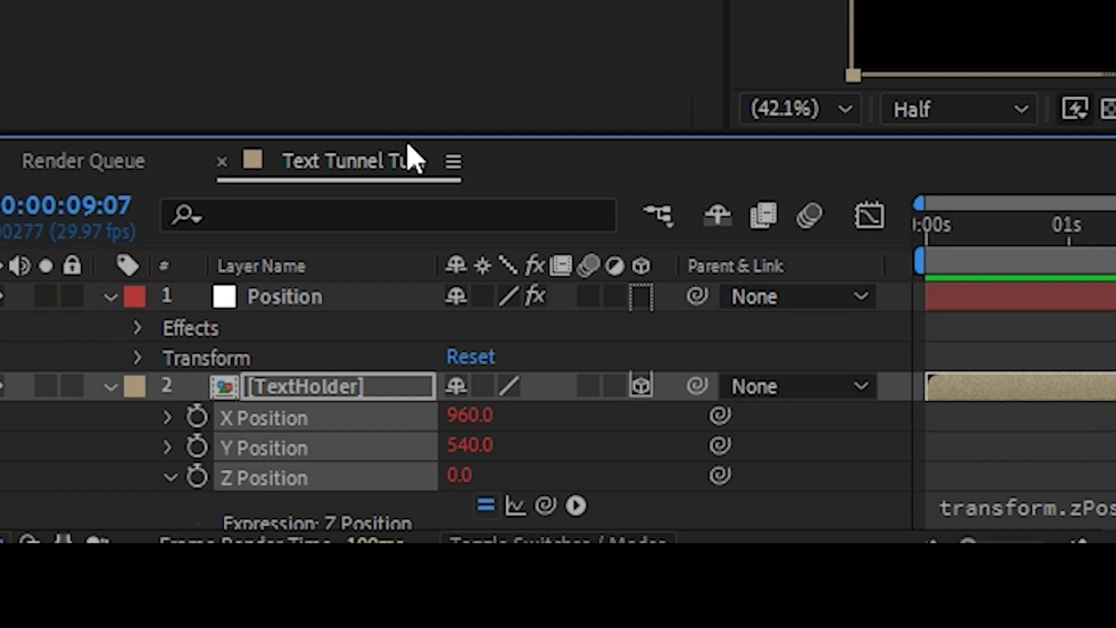
{"action": "left_click_drag", "start_coordinate": [413, 132], "coordinate": [429, 0]}
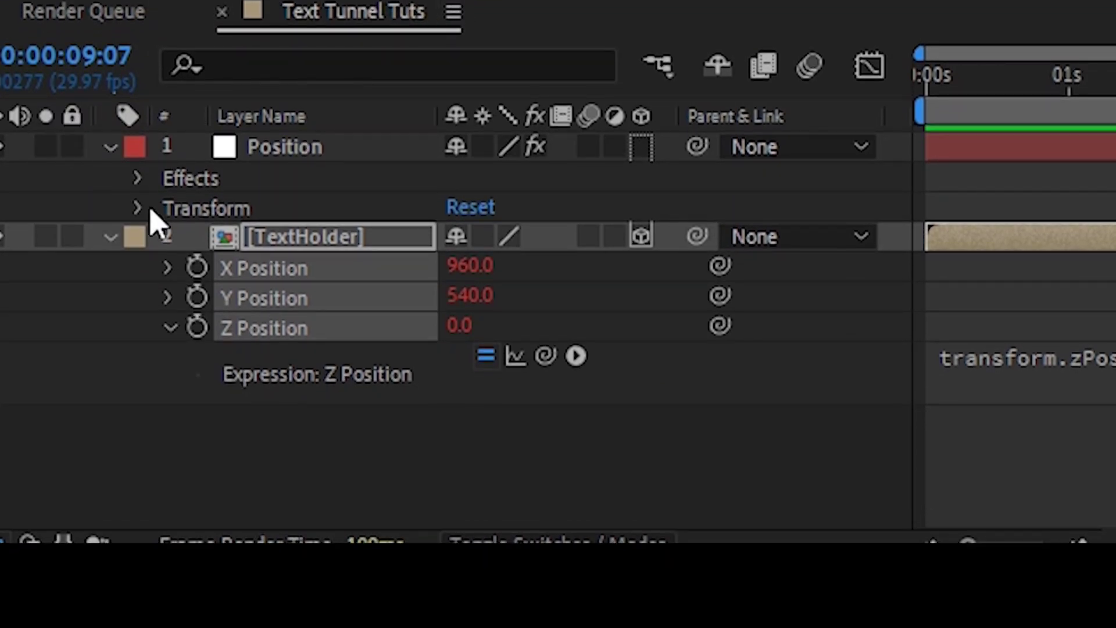
{"action": "left_click", "coordinate": [140, 179]}
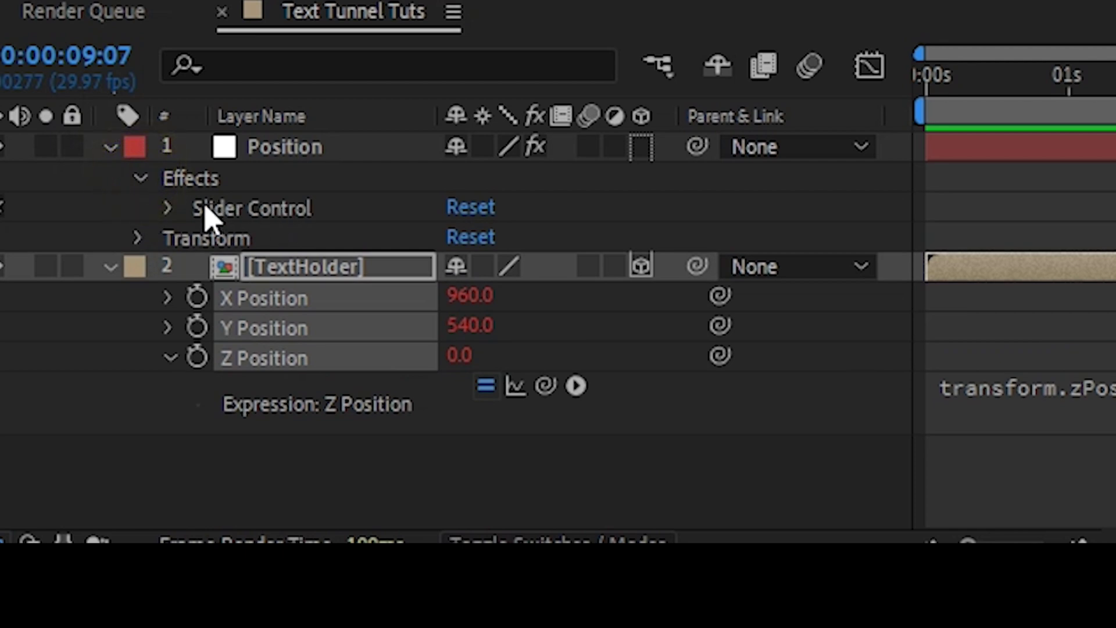
{"action": "left_click", "coordinate": [168, 208]}
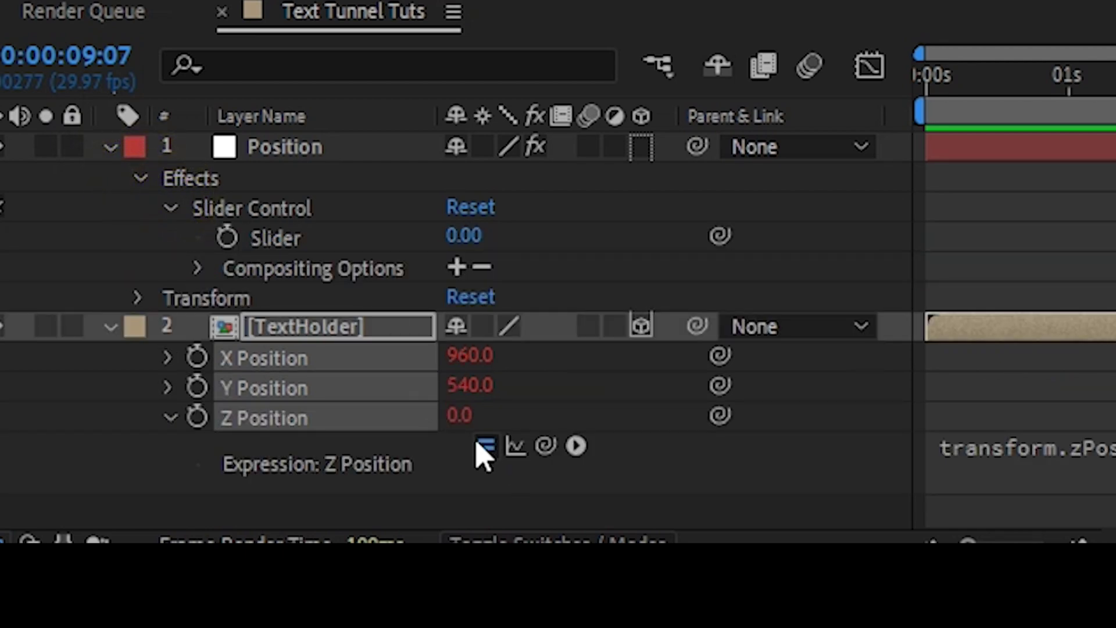
{"action": "left_click_drag", "start_coordinate": [546, 446], "coordinate": [281, 236]}
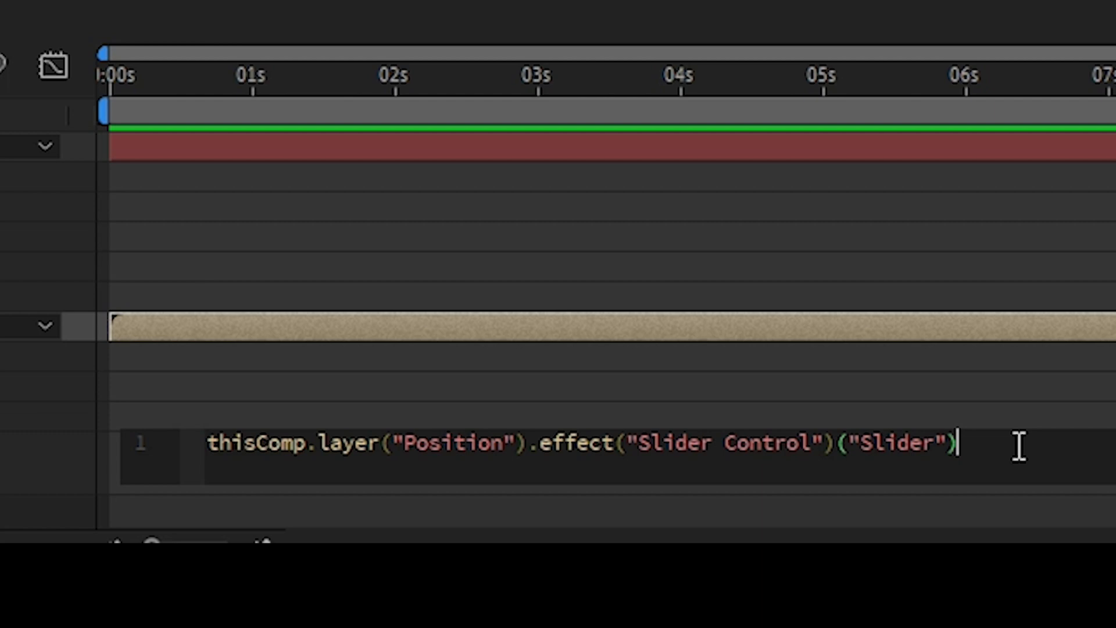
{"action": "type", "text": "*"}
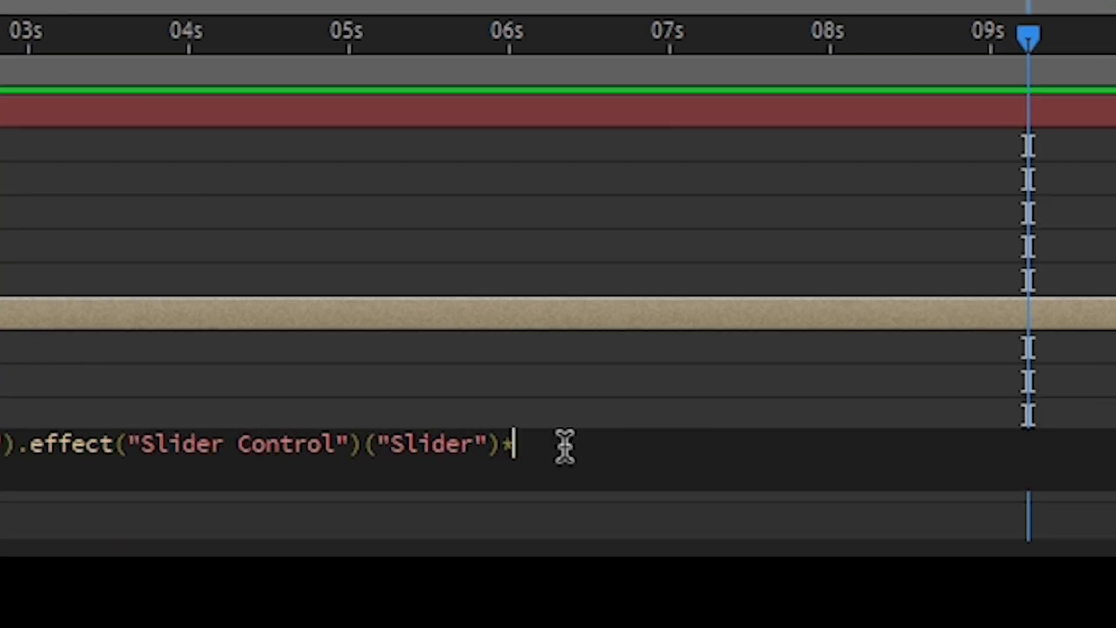
{"action": "type", "text": "index"}
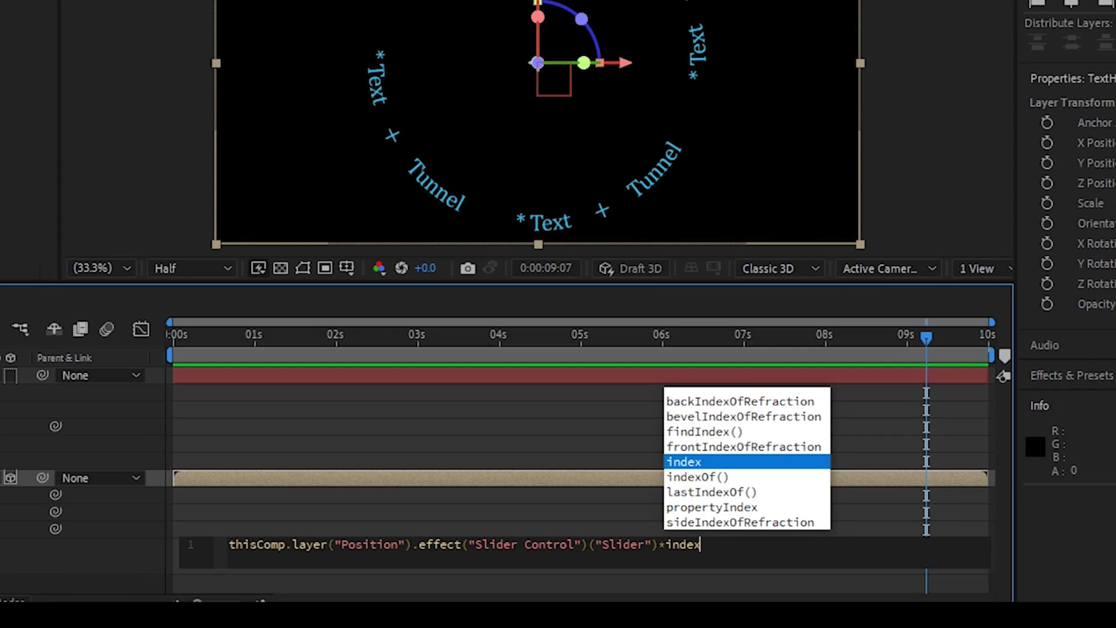
{"action": "left_click", "coordinate": [25, 419]}
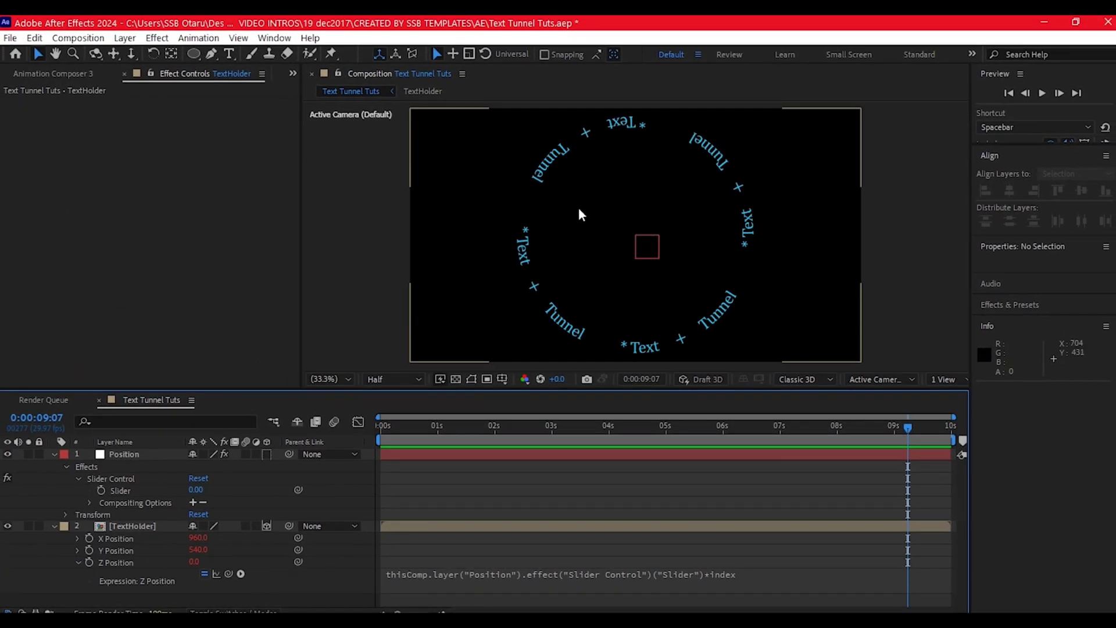
Duplicate the TextHolder ring layer ten times
{"action": "left_click", "coordinate": [54, 454]}
{"action": "left_click", "coordinate": [85, 467]}
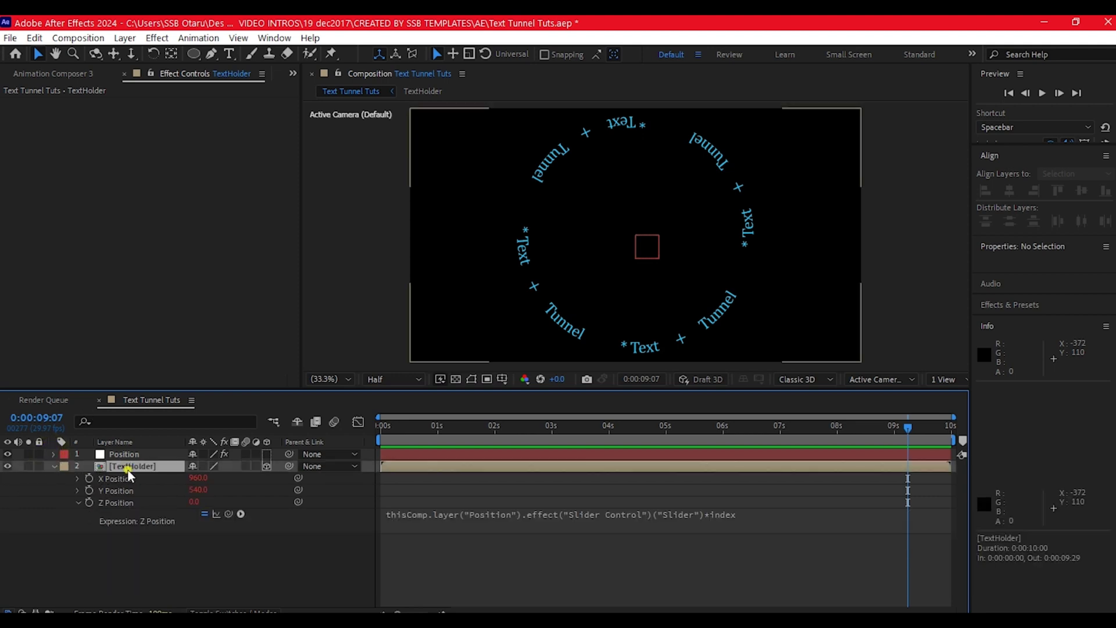
{"action": "left_click", "coordinate": [129, 470]}
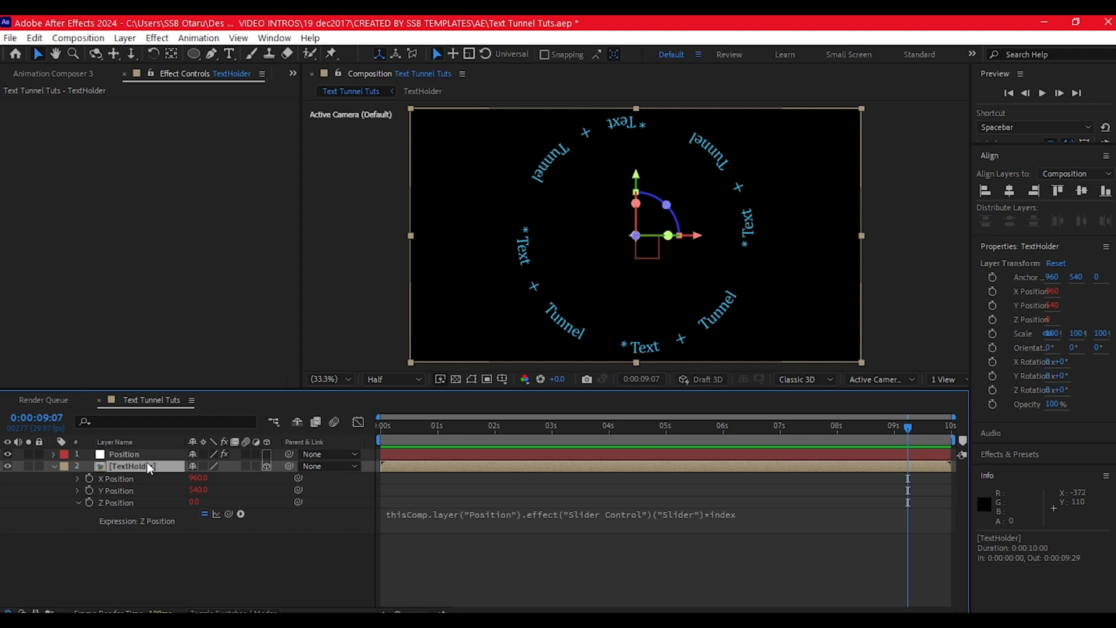
{"action": "key", "text": "ctrl+d"}
{"action": "key", "text": "ctrl+d"}
{"action": "key", "text": "ctrl+d"}
{"action": "key", "text": "ctrl+d"}
{"action": "key", "text": "ctrl+d"}
{"action": "key", "text": "ctrl+d"}
{"action": "key", "text": "ctrl+d"}
{"action": "key", "text": "ctrl+d"}
{"action": "key", "text": "ctrl+d"}
{"action": "key", "text": "ctrl+d"}
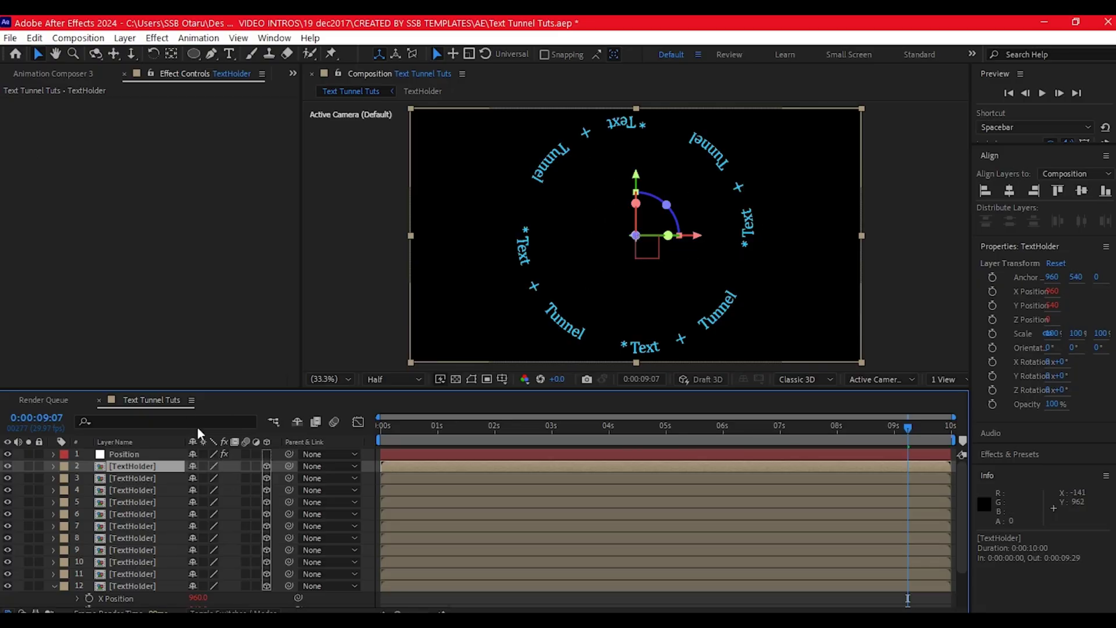
Set the Position Slider to 426 and preview the tunnel from the start
{"action": "left_click", "coordinate": [133, 455]}
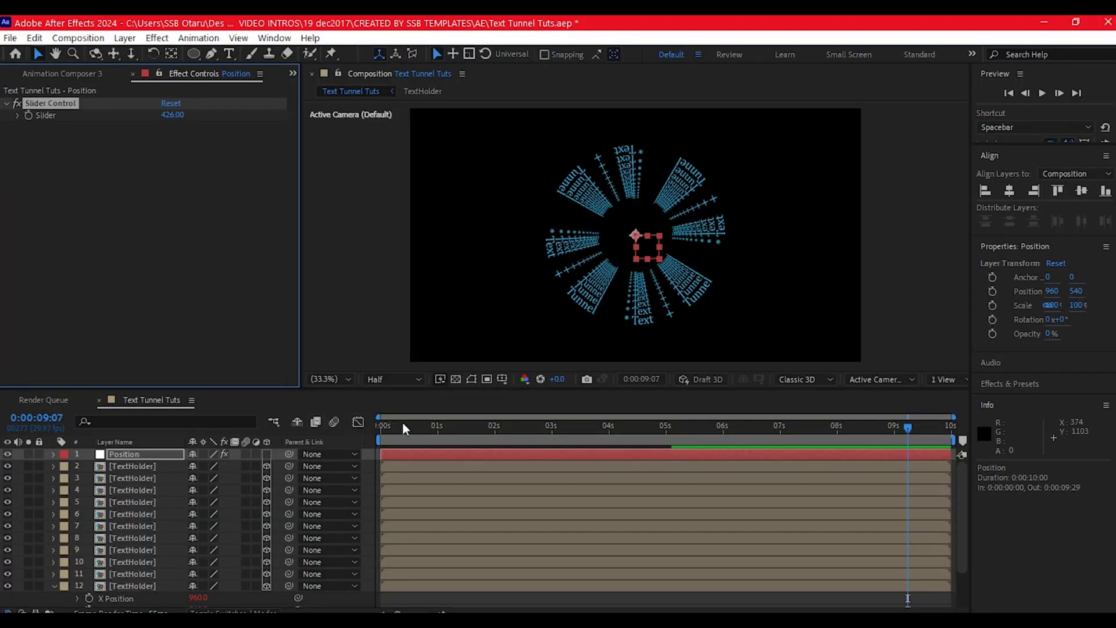
{"action": "left_click", "coordinate": [397, 425]}
{"action": "key", "text": "space"}
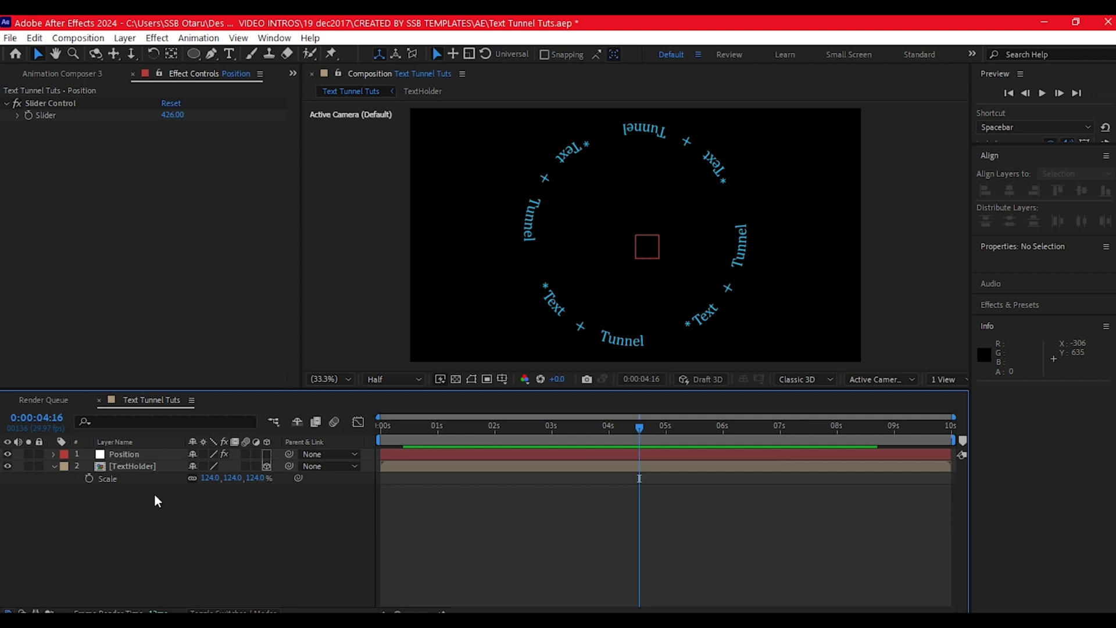
Add a new null object layer and name it Rotation
{"action": "right_click", "coordinate": [141, 513]}
{"action": "mouse_move", "coordinate": [186, 337]}
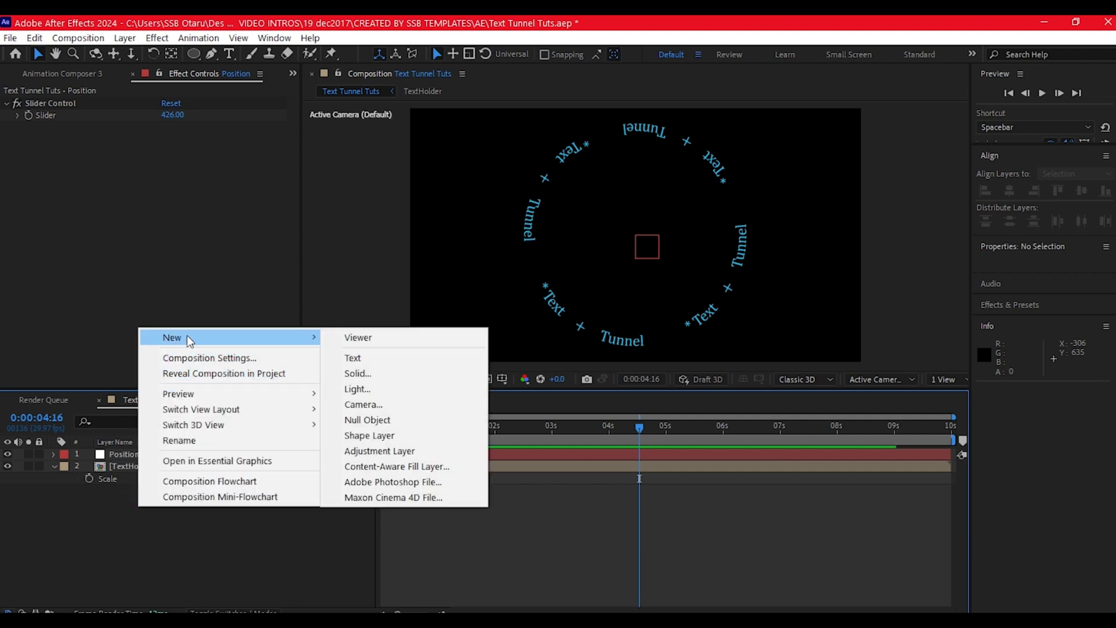
{"action": "left_click", "coordinate": [370, 421]}
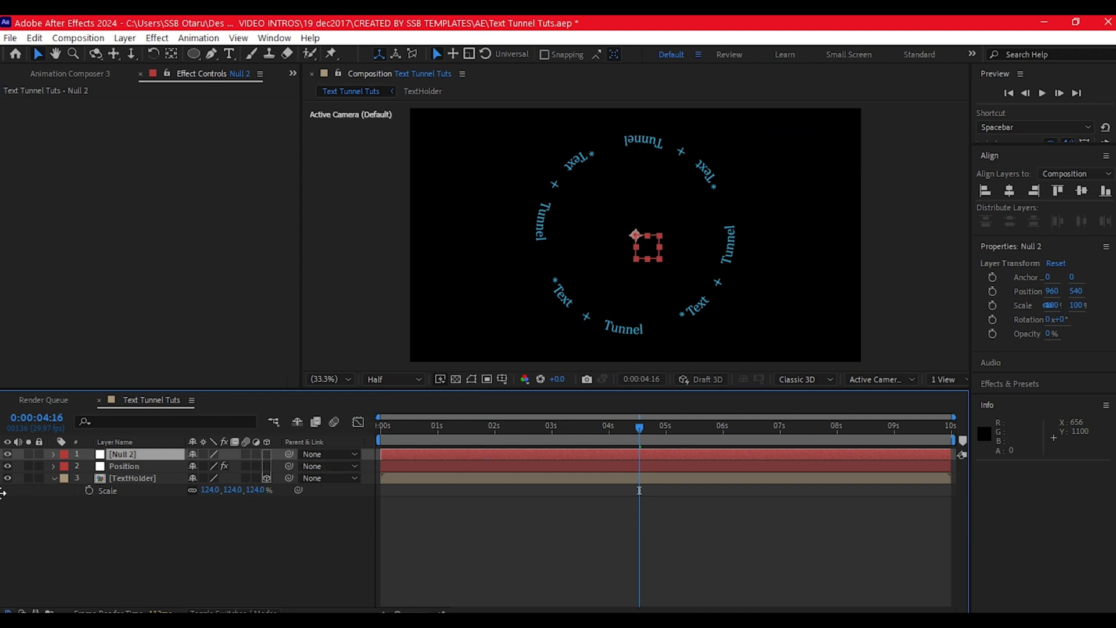
{"action": "key", "text": "Return"}
{"action": "type", "text": "Rotation"}
{"action": "key", "text": "Return"}
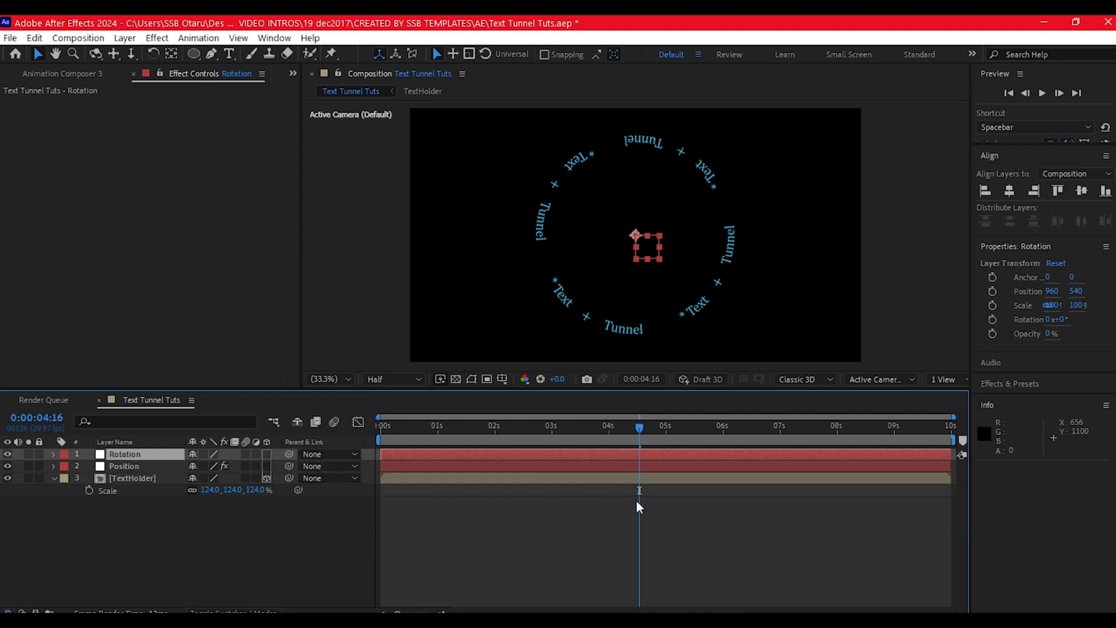
Apply Slider Control to Rotation, then show TextHolder's rotation properties
{"action": "key", "text": "ctrl+space"}
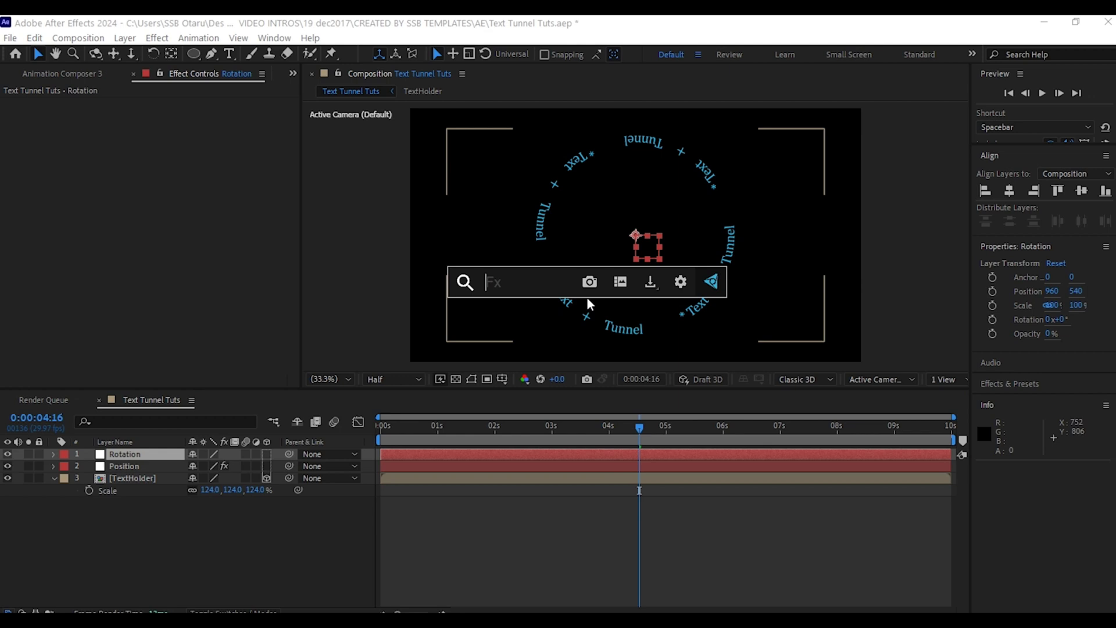
{"action": "type", "text": "slider"}
{"action": "key", "text": "Return"}
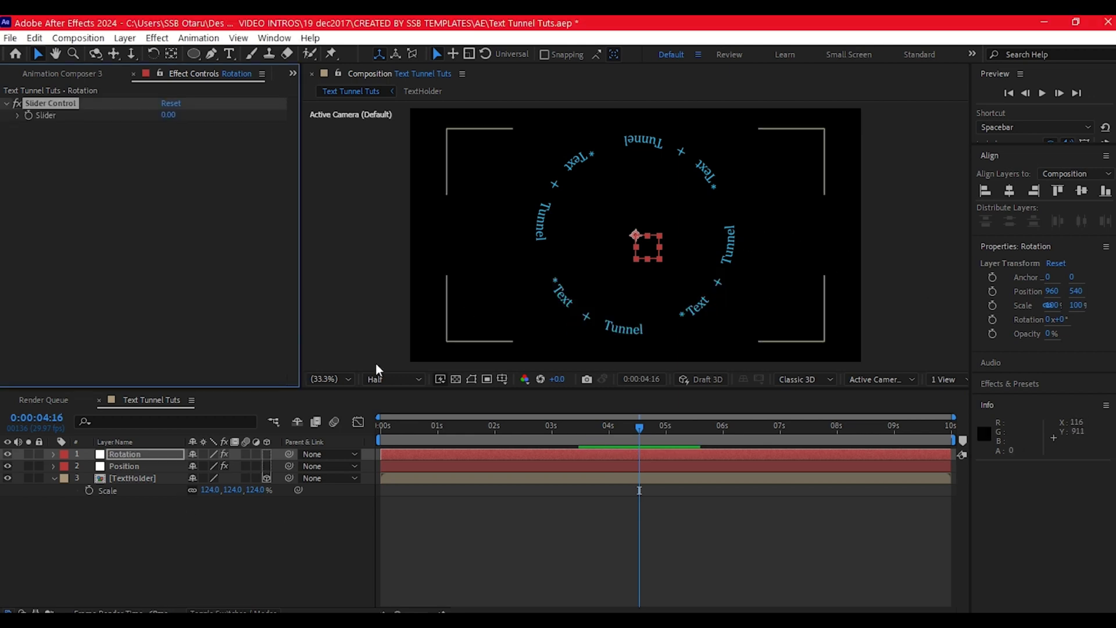
{"action": "left_click", "coordinate": [146, 482]}
{"action": "key", "text": "r"}
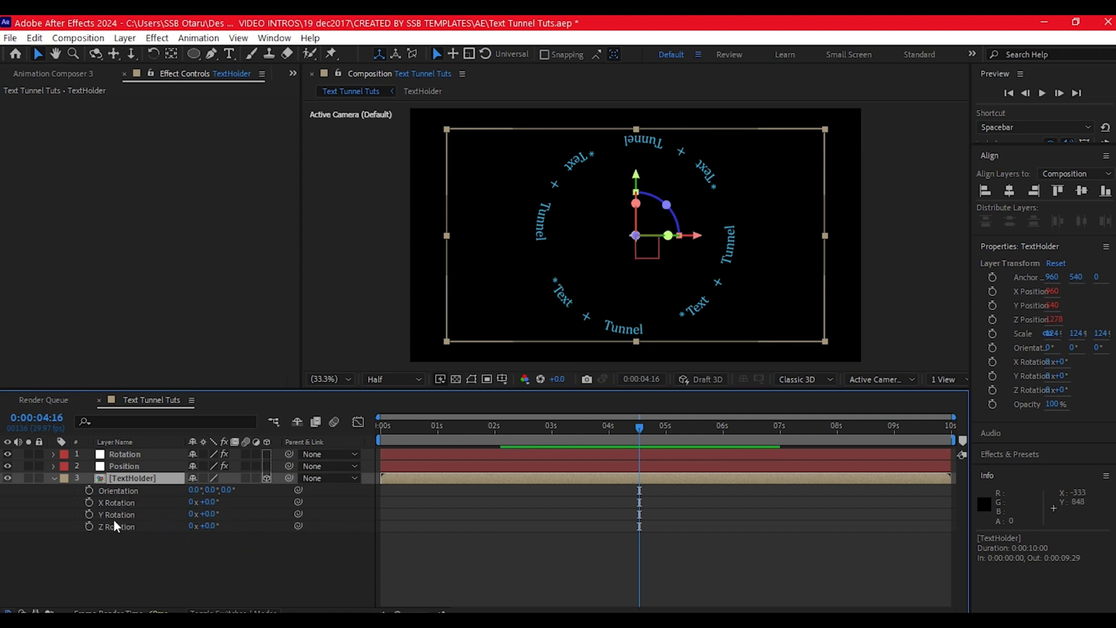
Give TextHolder's Z Rotation the expression linking it to the Rotation layer's Slider, multiplied by index
{"action": "left_click", "coordinate": [89, 526], "text": "alt"}
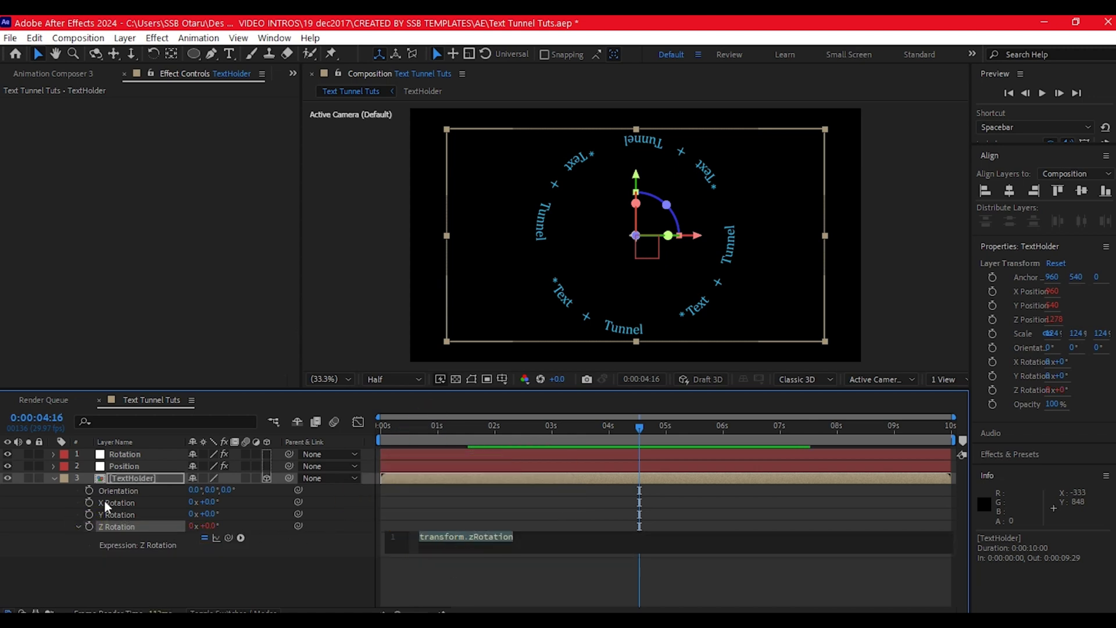
{"action": "left_click", "coordinate": [54, 454]}
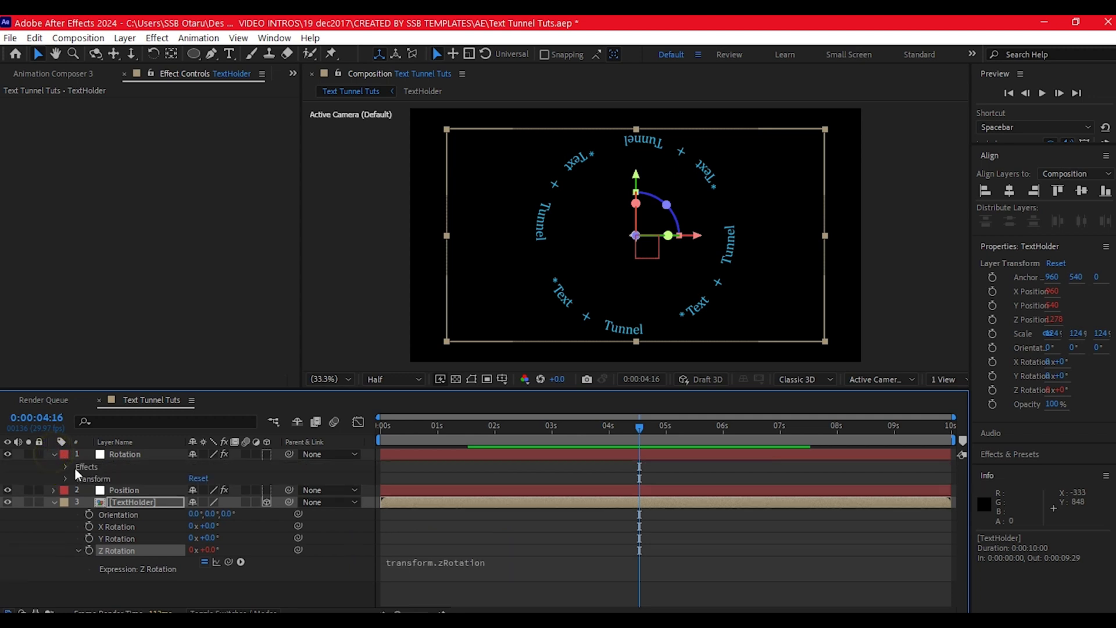
{"action": "left_click", "coordinate": [63, 467]}
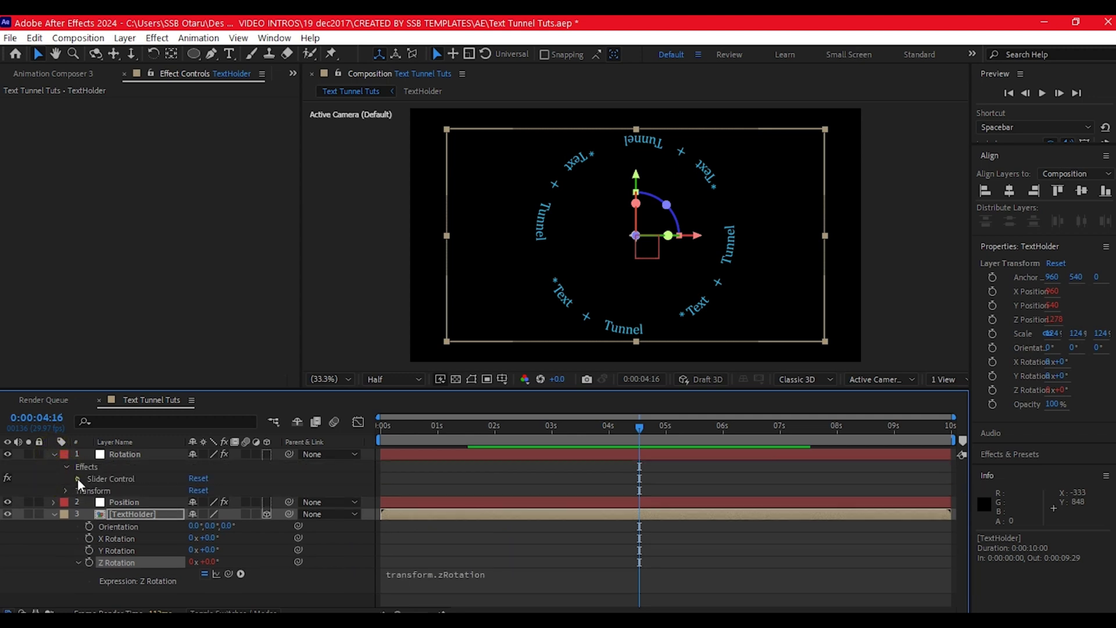
{"action": "left_click", "coordinate": [78, 479]}
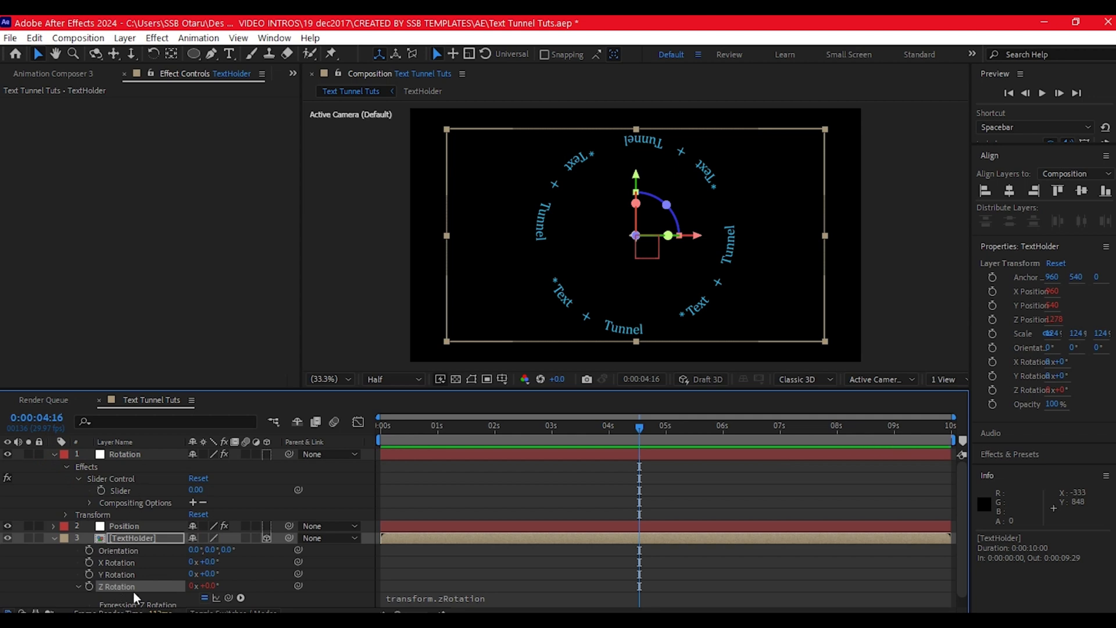
{"action": "scroll", "coordinate": [228, 597], "scroll_direction": "down", "scroll_amount": 1}
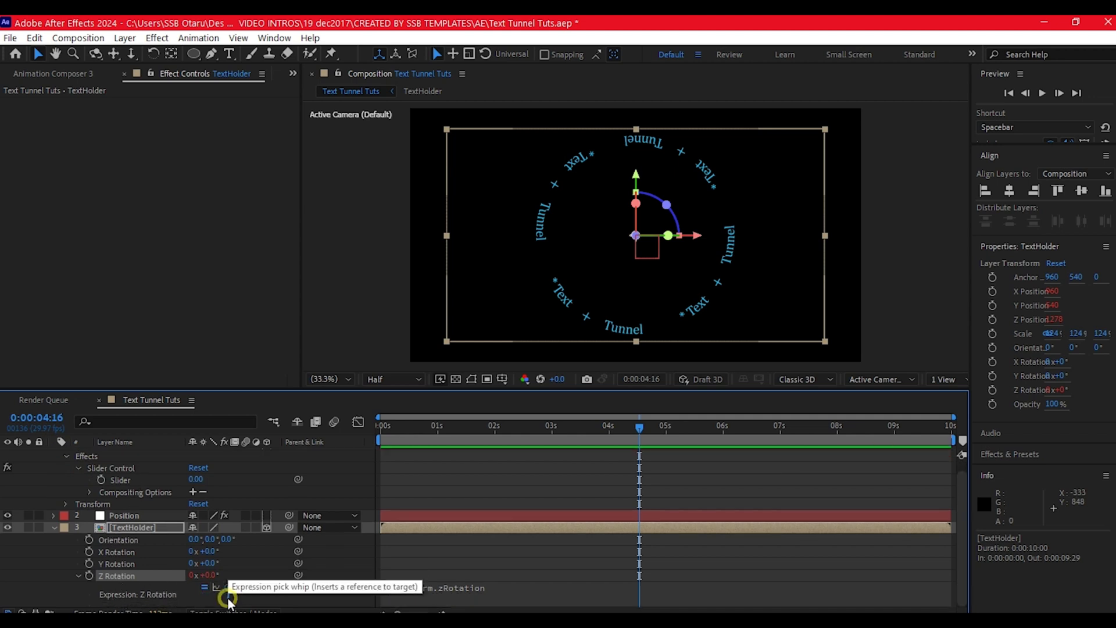
{"action": "left_click_drag", "start_coordinate": [228, 588], "coordinate": [151, 498]}
{"action": "left_click_drag", "start_coordinate": [137, 490], "coordinate": [130, 479]}
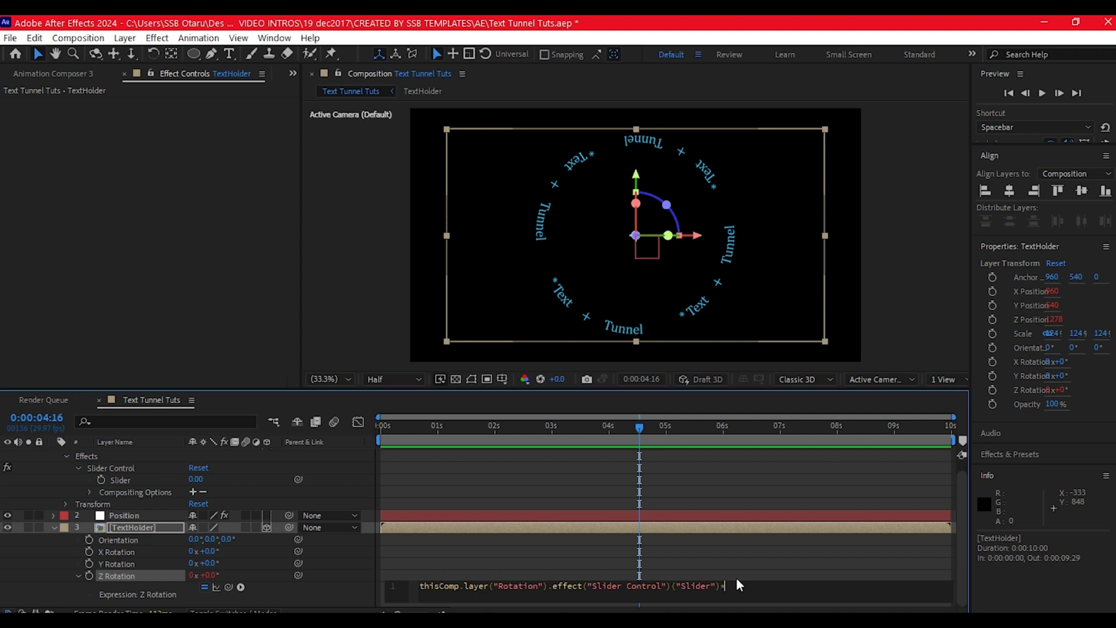
{"action": "type", "text": "index"}
{"action": "left_click", "coordinate": [66, 487]}
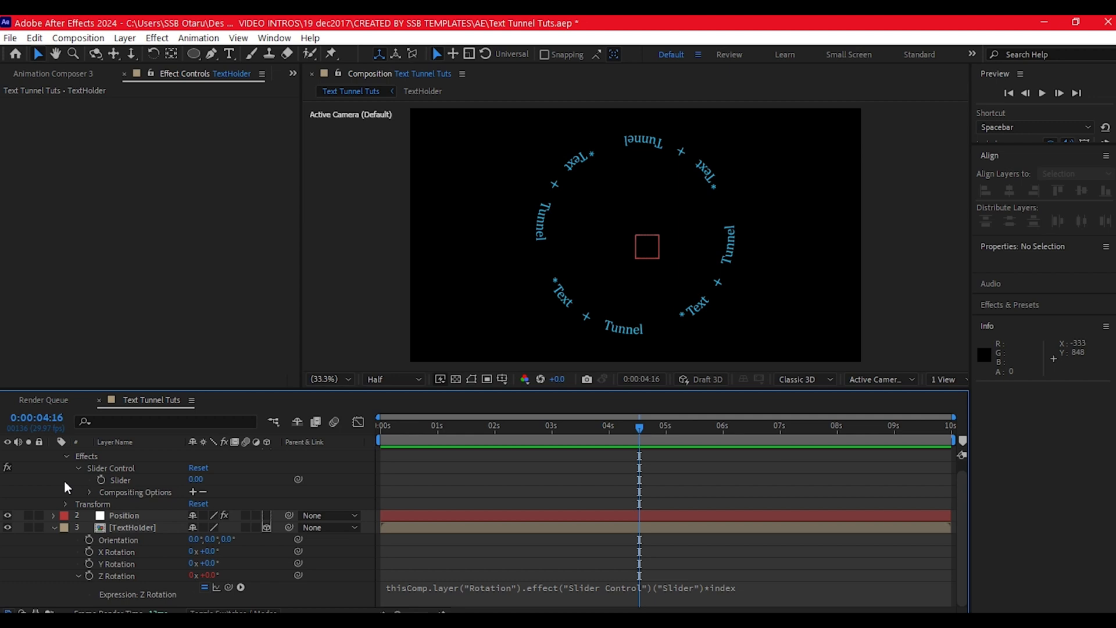
{"action": "scroll", "coordinate": [116, 518], "scroll_direction": "up", "scroll_amount": 1}
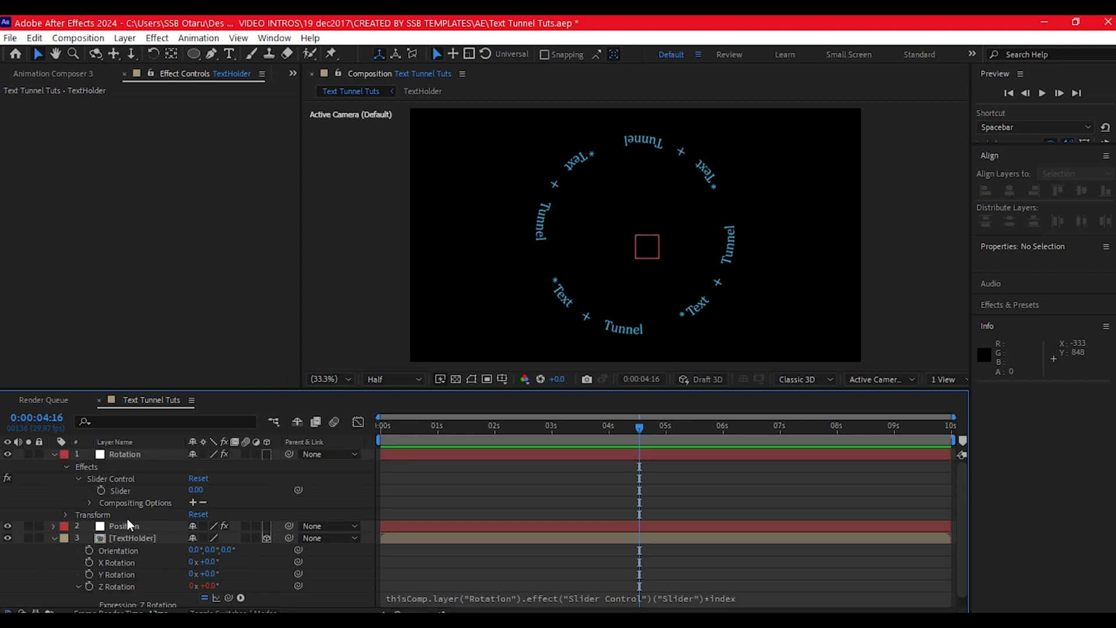
{"action": "left_click", "coordinate": [53, 454]}
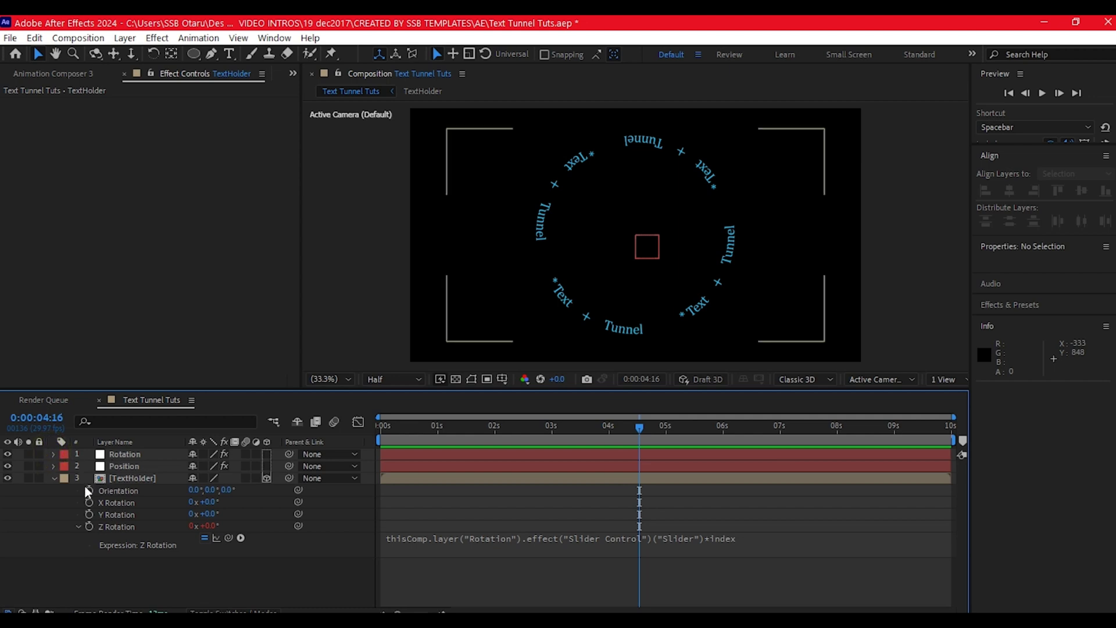
Scale the TextHolder text ring up to 277%
{"action": "left_click", "coordinate": [133, 527]}
{"action": "key", "text": "r"}
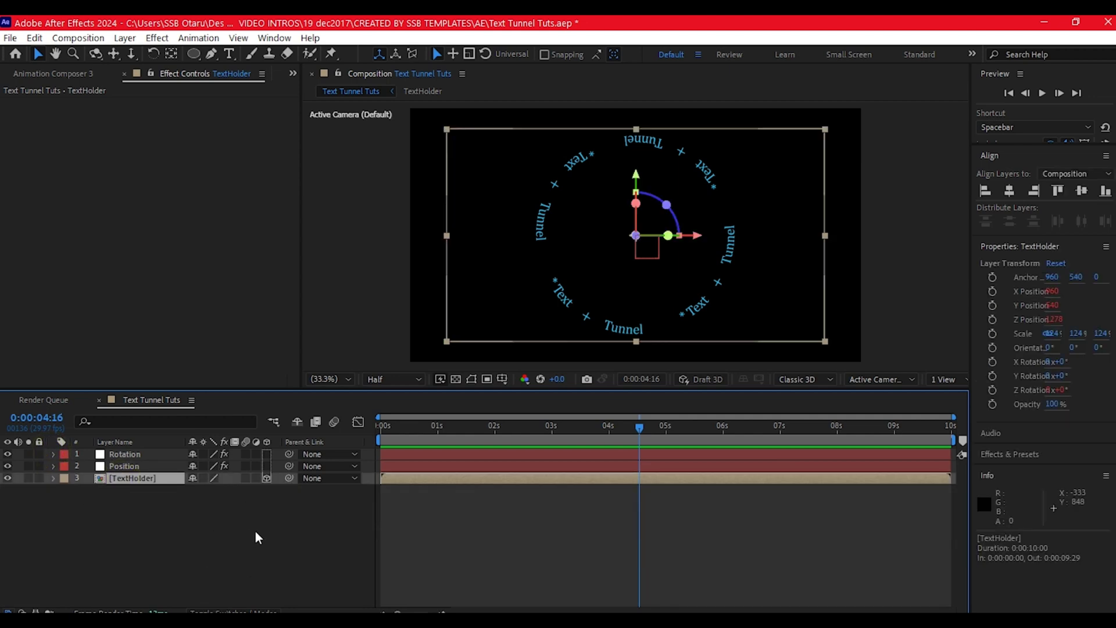
{"action": "key", "text": "s"}
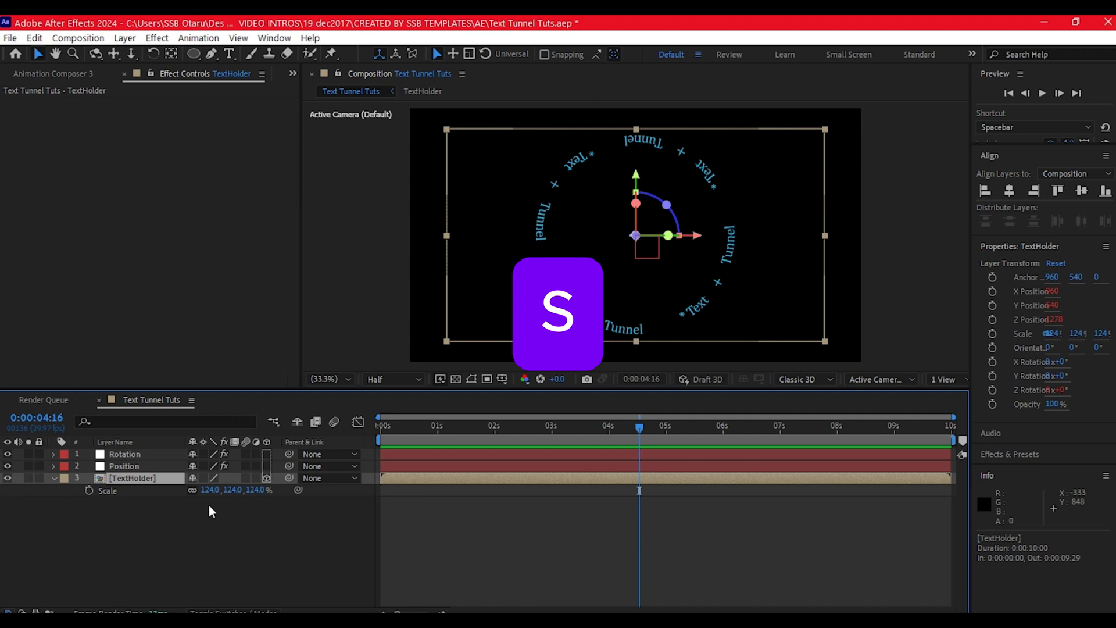
{"action": "left_click_drag", "start_coordinate": [209, 489], "coordinate": [300, 476]}
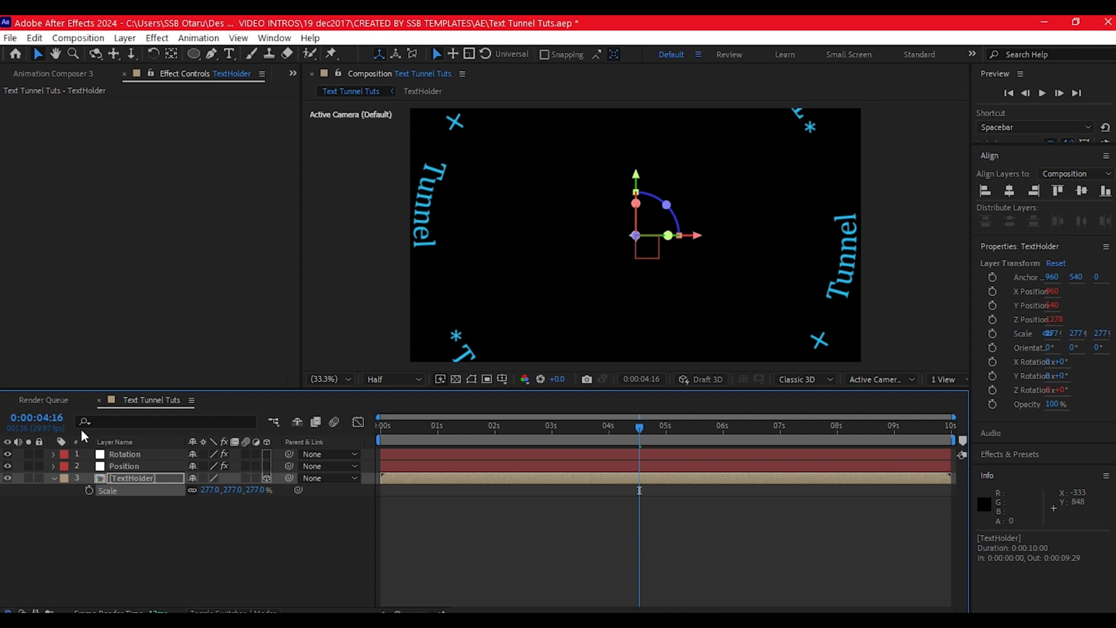
Duplicate TextHolder many times and raise the Position slider to 1564, playhead back at start
{"action": "left_click", "coordinate": [126, 479]}
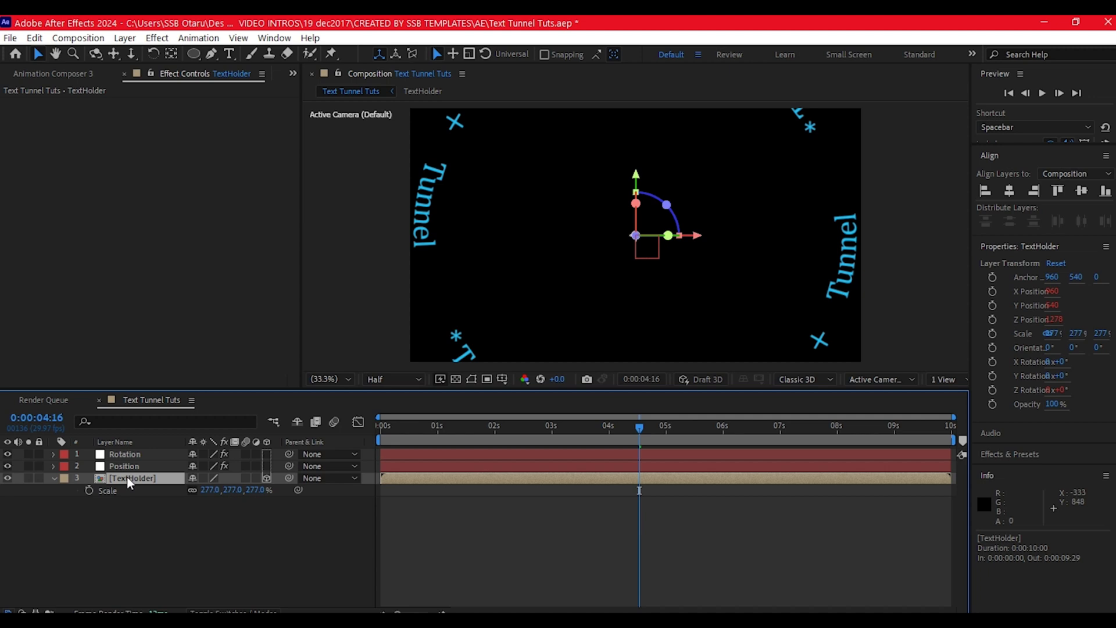
{"action": "key", "text": "ctrl+d"}
{"action": "key", "text": "ctrl+d"}
{"action": "key", "text": "ctrl+d"}
{"action": "key", "text": "ctrl+d"}
{"action": "key", "text": "ctrl+d"}
{"action": "key", "text": "ctrl+d"}
{"action": "key", "text": "ctrl+d"}
{"action": "key", "text": "ctrl+d"}
{"action": "key", "text": "ctrl+d"}
{"action": "key", "text": "ctrl+d"}
{"action": "left_click", "coordinate": [125, 454]}
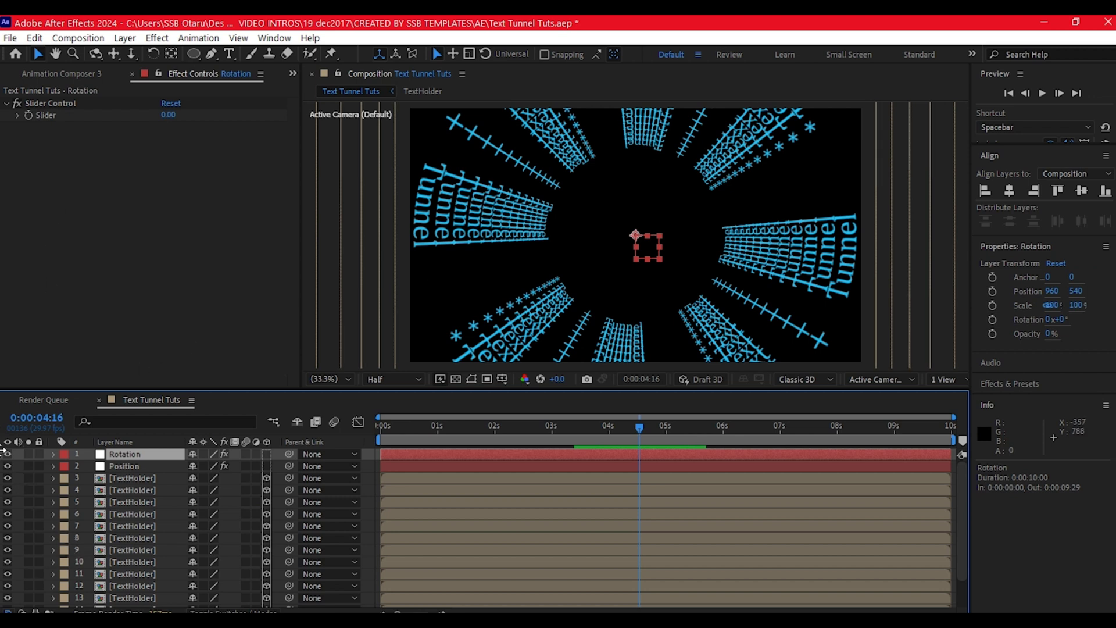
{"action": "left_click", "coordinate": [127, 465]}
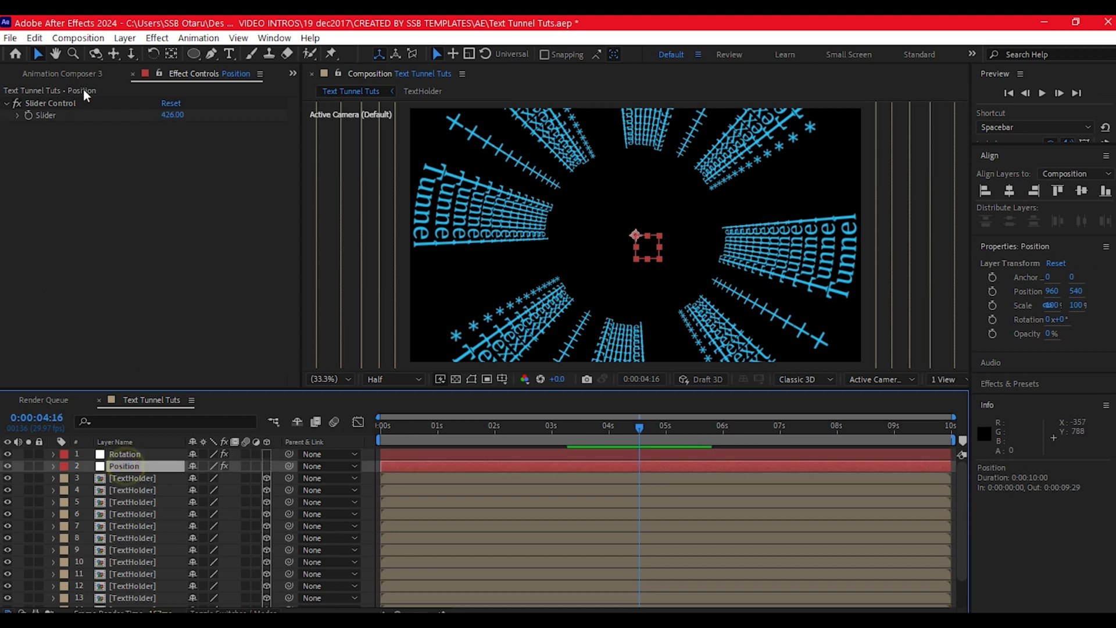
{"action": "left_click_drag", "start_coordinate": [171, 116], "coordinate": [923, 68]}
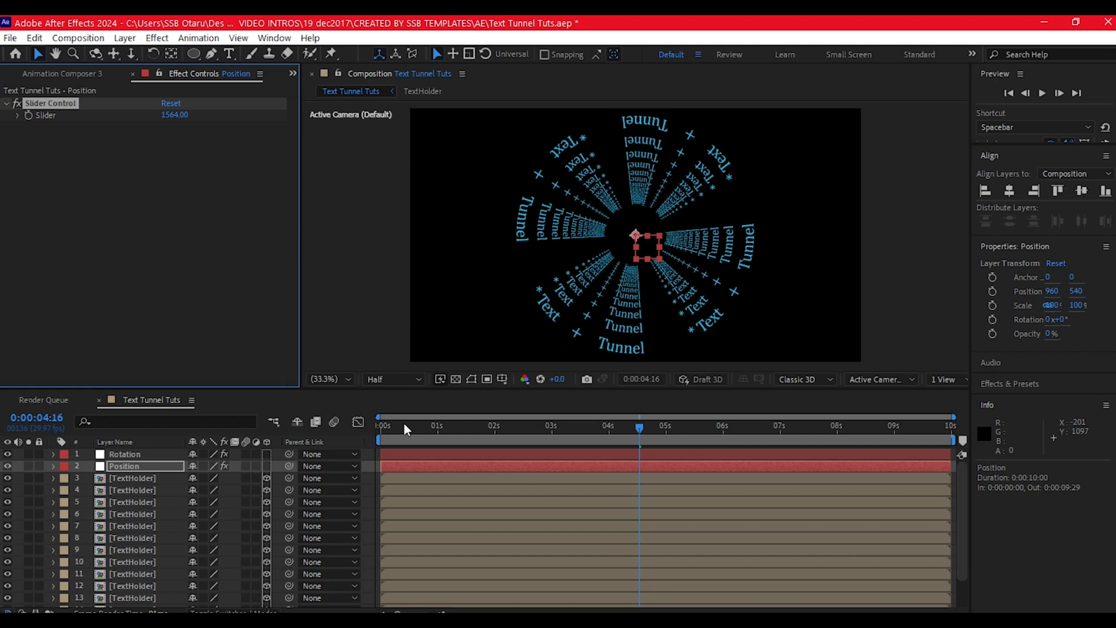
{"action": "left_click_drag", "start_coordinate": [407, 429], "coordinate": [379, 433]}
Preview the tunnel, then end the work area at 0:00:03:29
{"action": "key", "text": "space"}
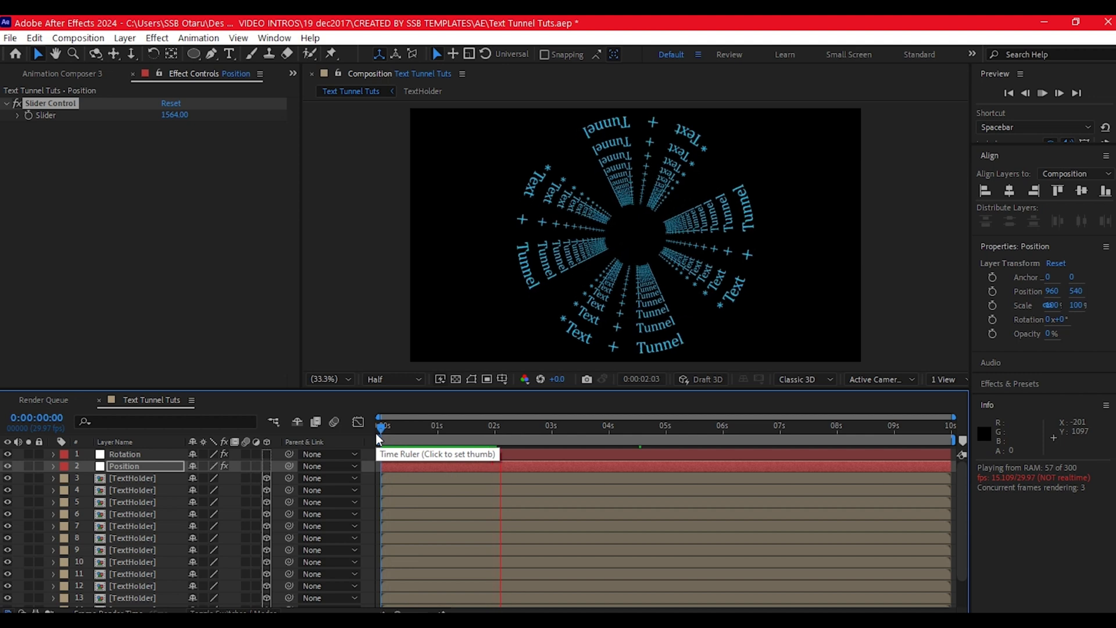
{"action": "key", "text": "space"}
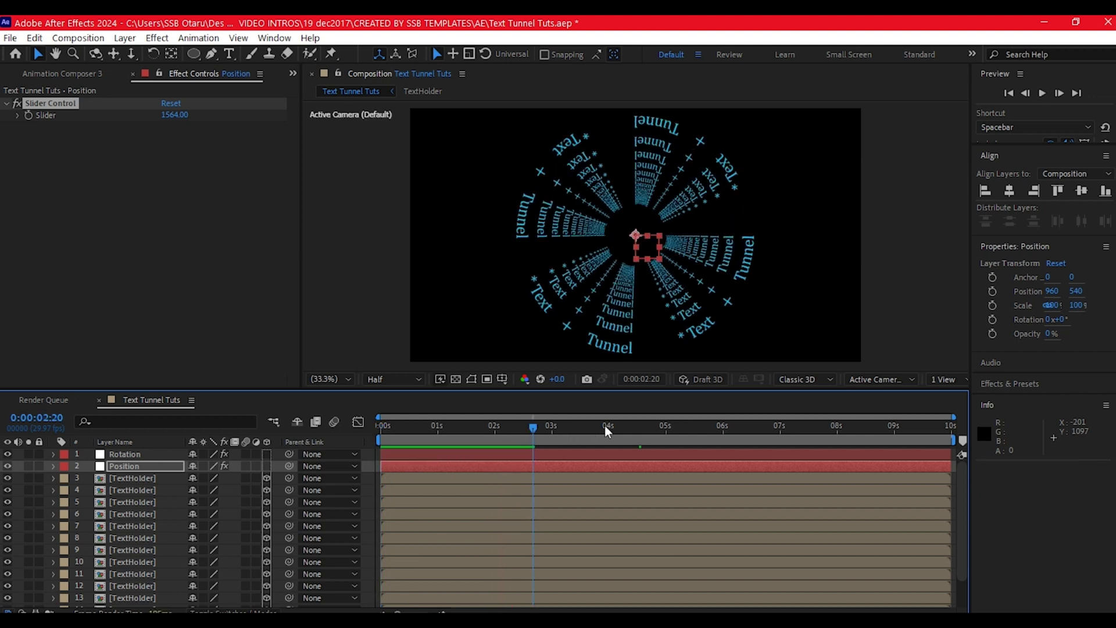
{"action": "left_click", "coordinate": [608, 428]}
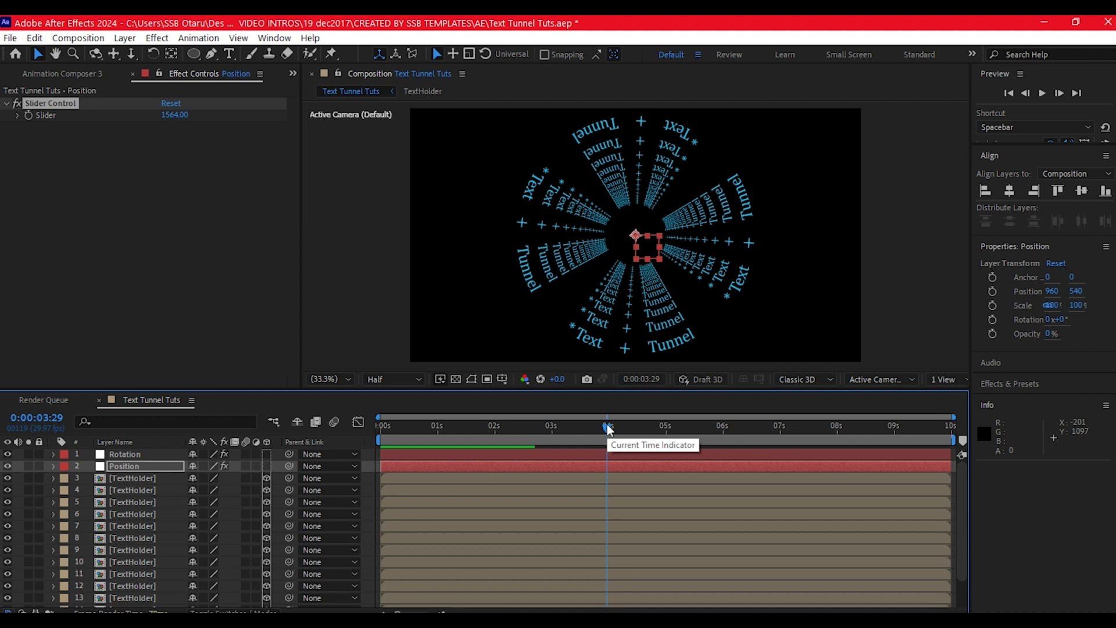
{"action": "key", "text": "n"}
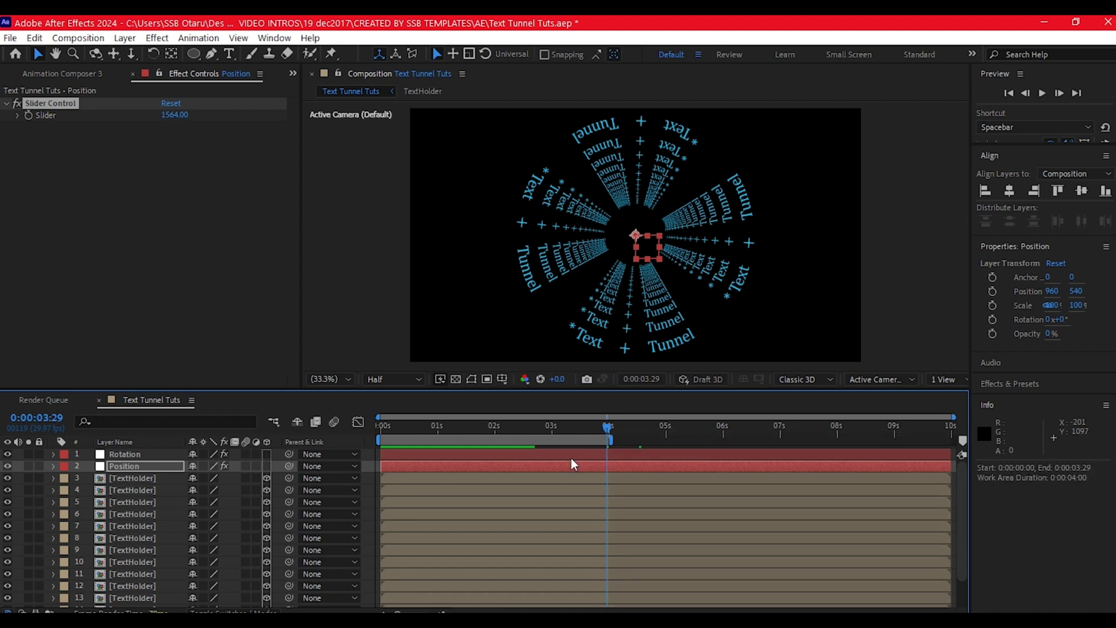
Lower preview resolution to Third and replay the tunnel from the start
{"action": "left_click", "coordinate": [378, 379]}
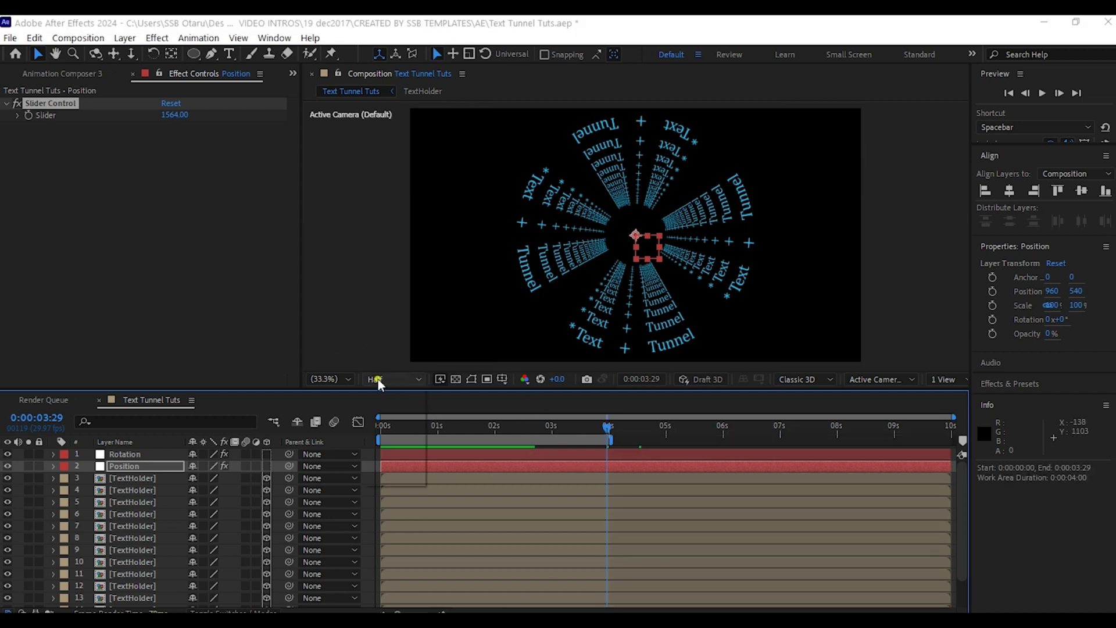
{"action": "left_click", "coordinate": [394, 444]}
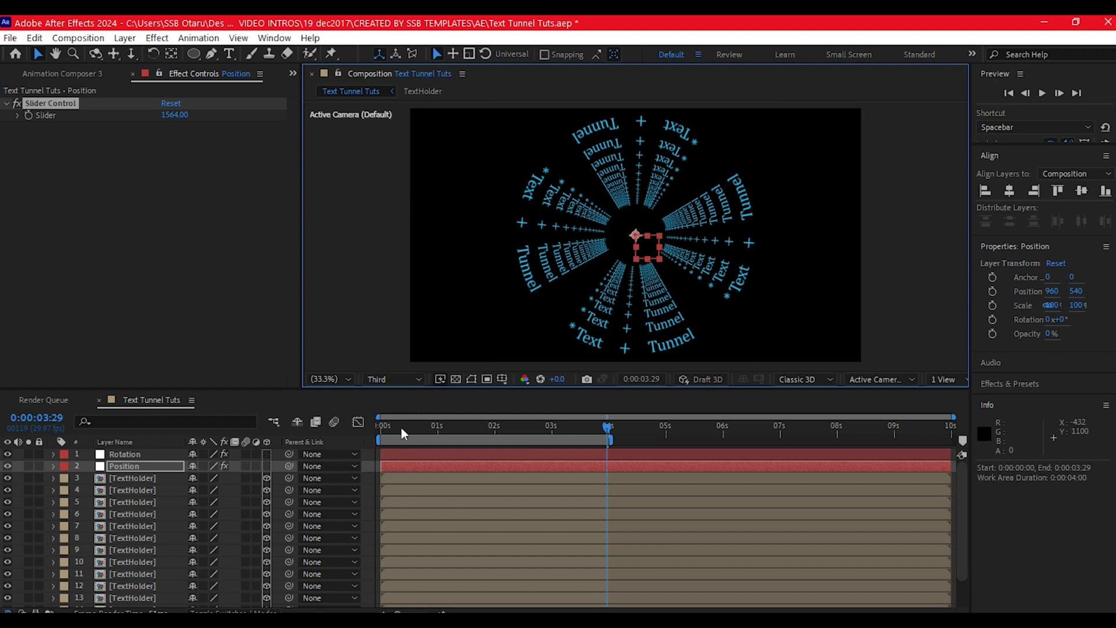
{"action": "left_click_drag", "start_coordinate": [402, 426], "coordinate": [368, 435]}
{"action": "key", "text": "space"}
{"action": "left_click", "coordinate": [457, 235]}
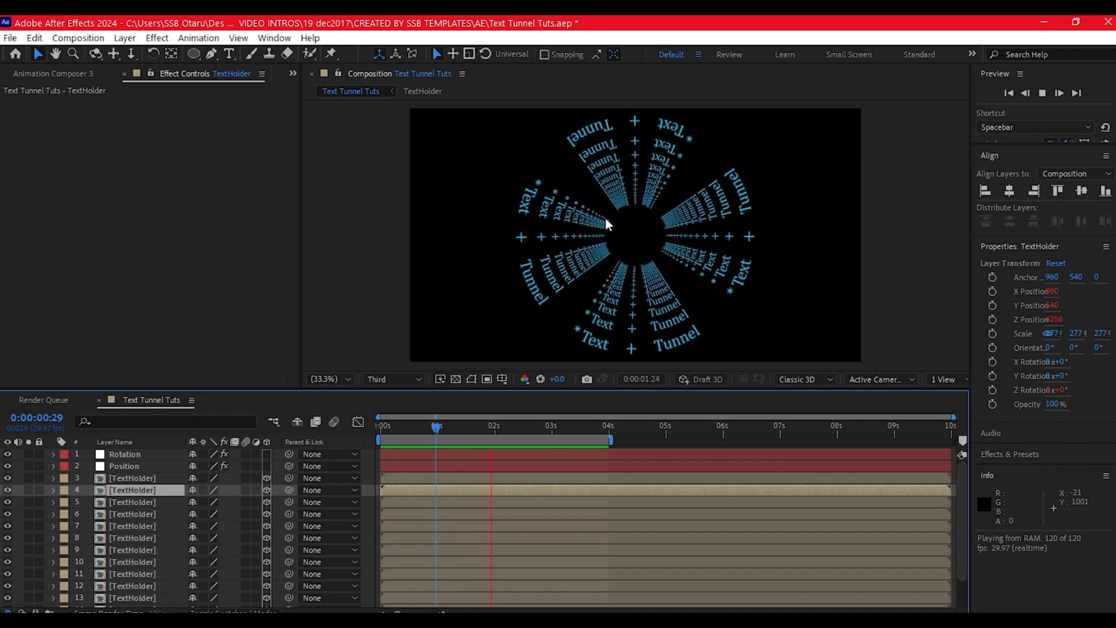
Set the Rotation slider to 30 and preview the spiralled tunnel
{"action": "left_click", "coordinate": [130, 454]}
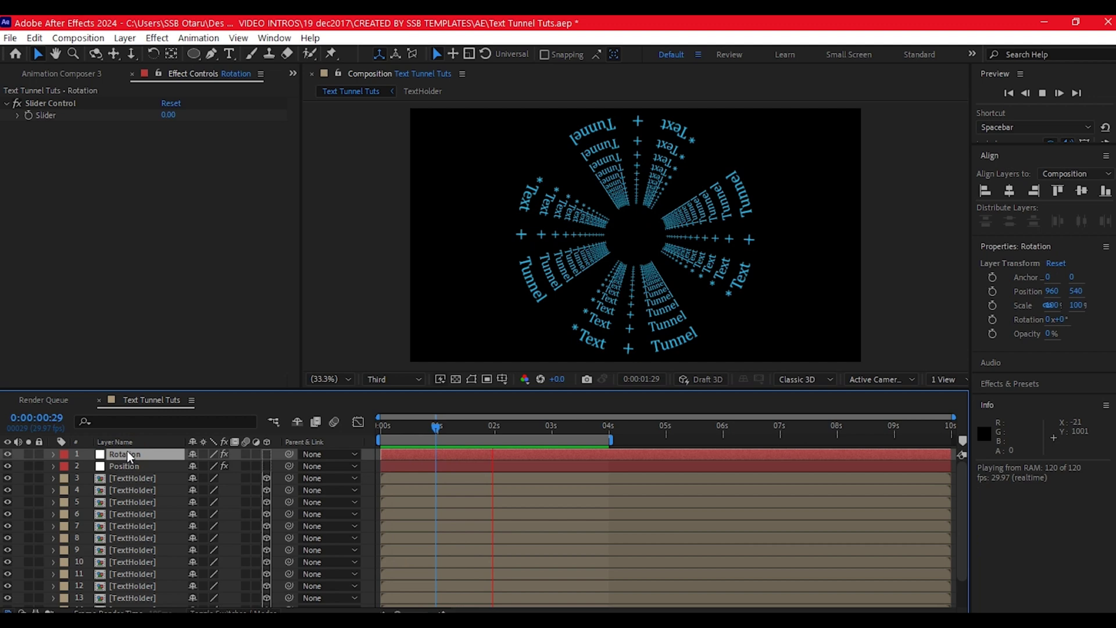
{"action": "key", "text": "space"}
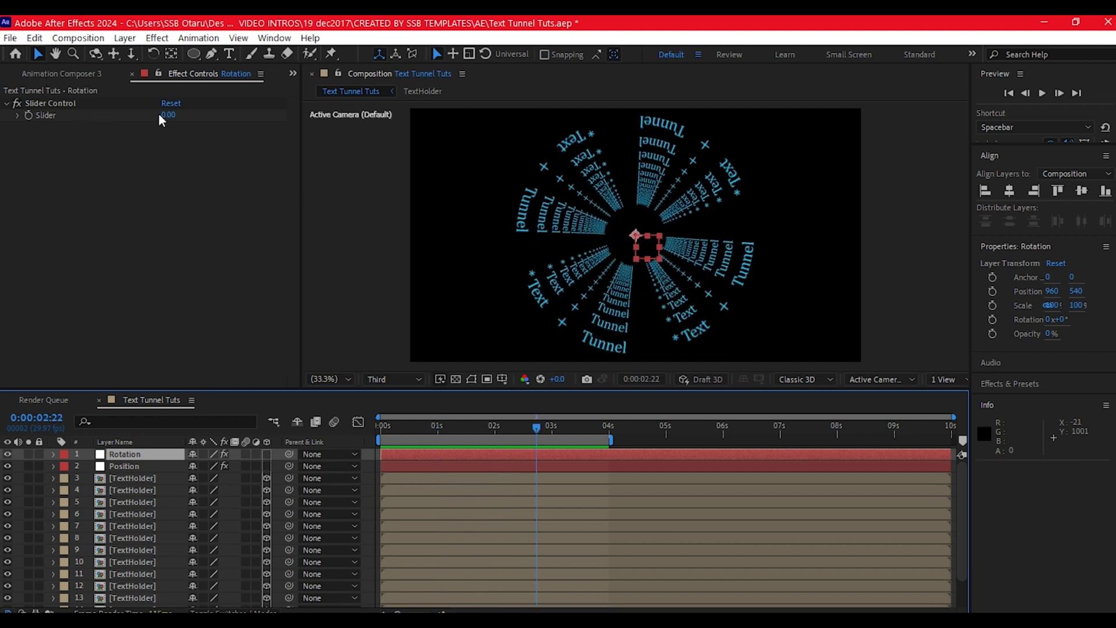
{"action": "left_click_drag", "start_coordinate": [167, 114], "coordinate": [183, 107]}
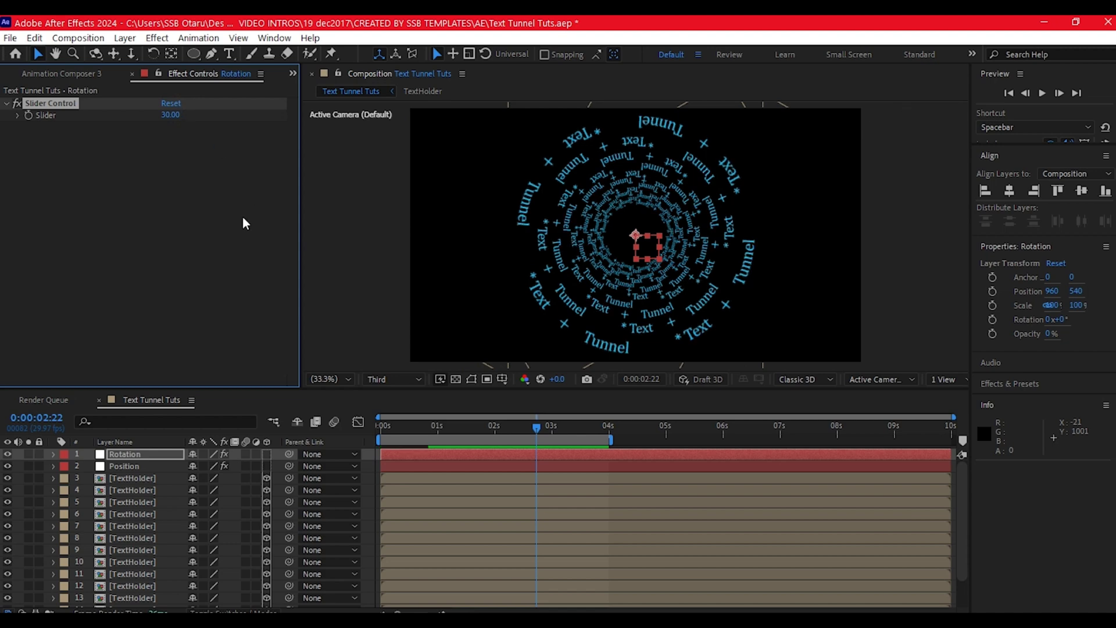
{"action": "key", "text": "space"}
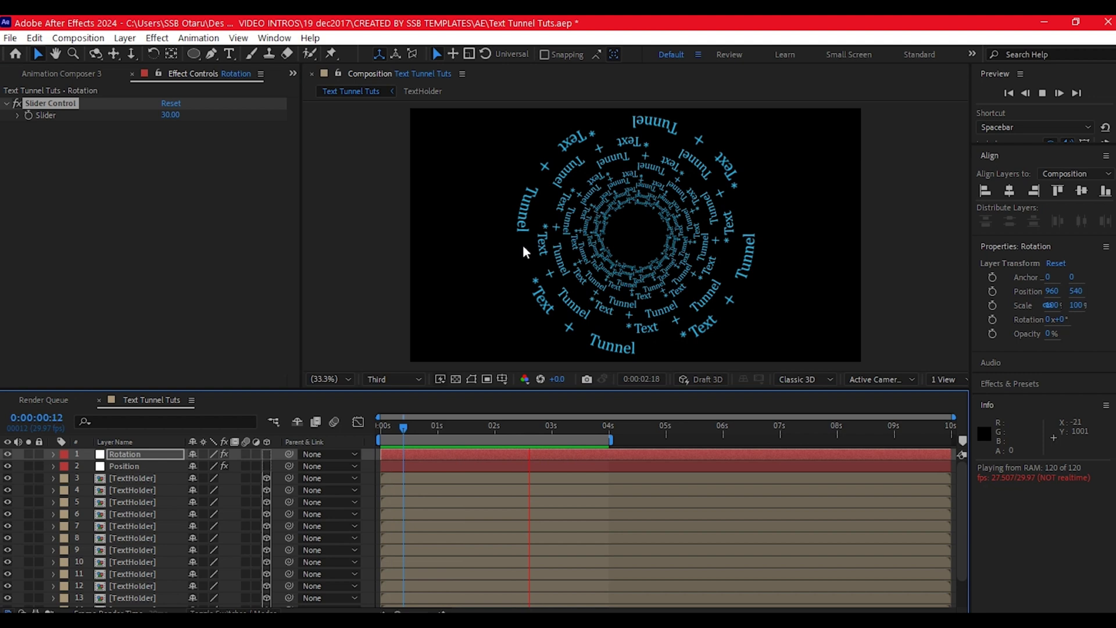
{"action": "key", "text": "space"}
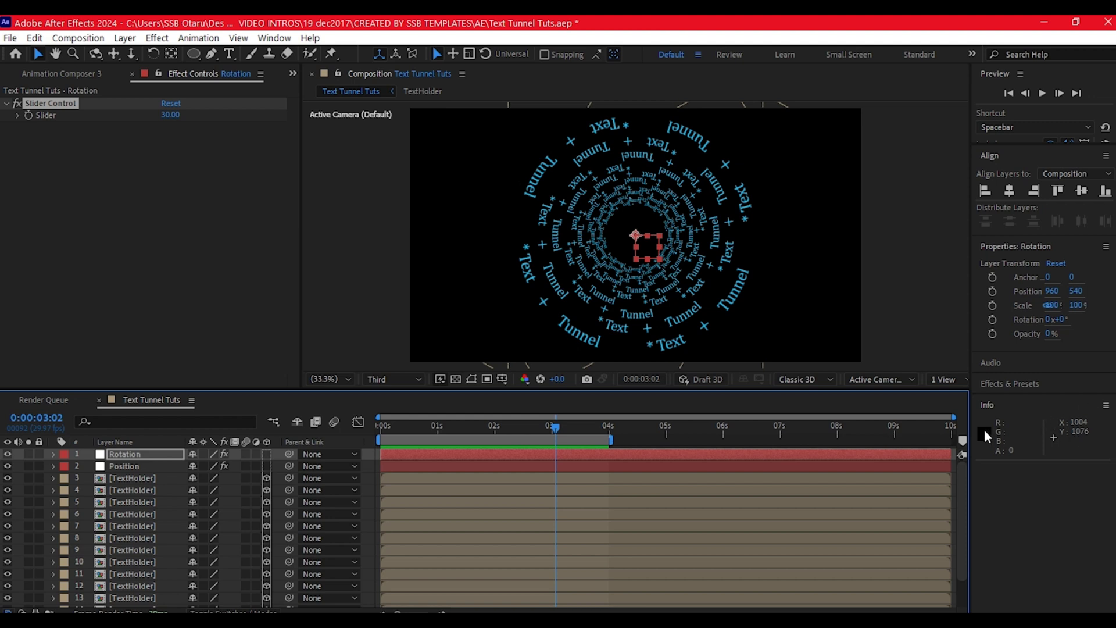
Extend the work area to the composition's last frame and return to frame 0
{"action": "left_click", "coordinate": [960, 430]}
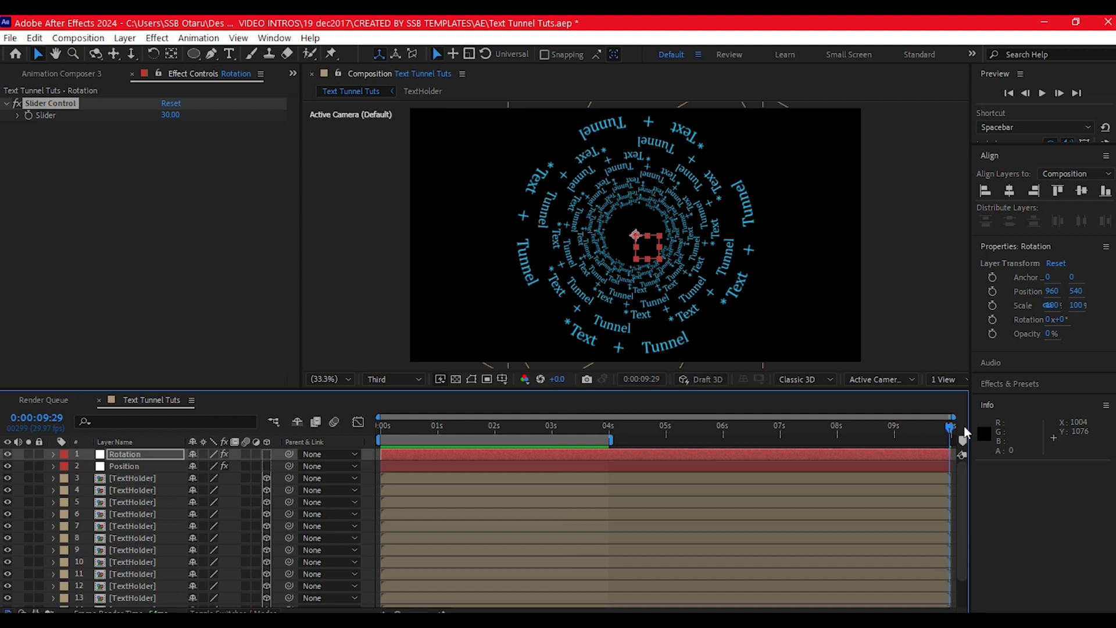
{"action": "key", "text": "n"}
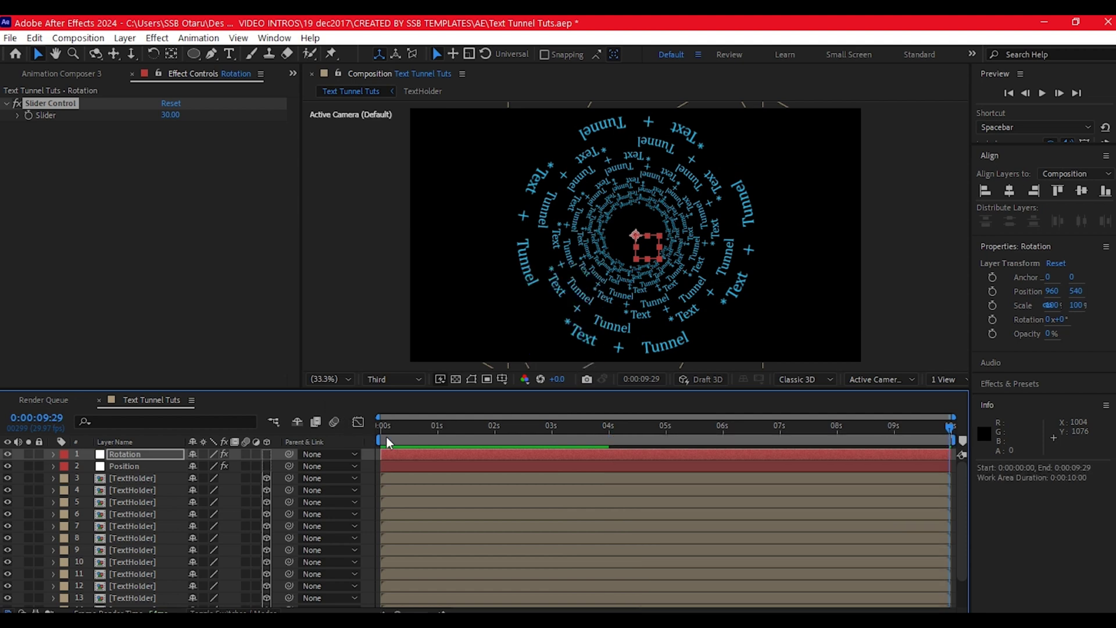
{"action": "left_click", "coordinate": [124, 452]}
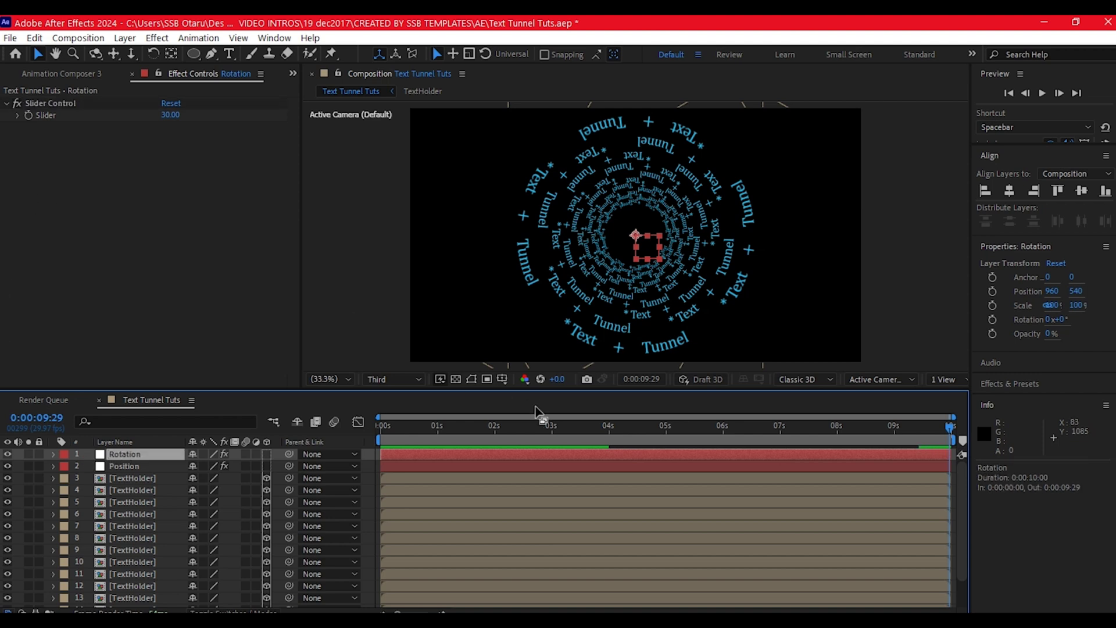
{"action": "left_click_drag", "start_coordinate": [399, 427], "coordinate": [373, 434]}
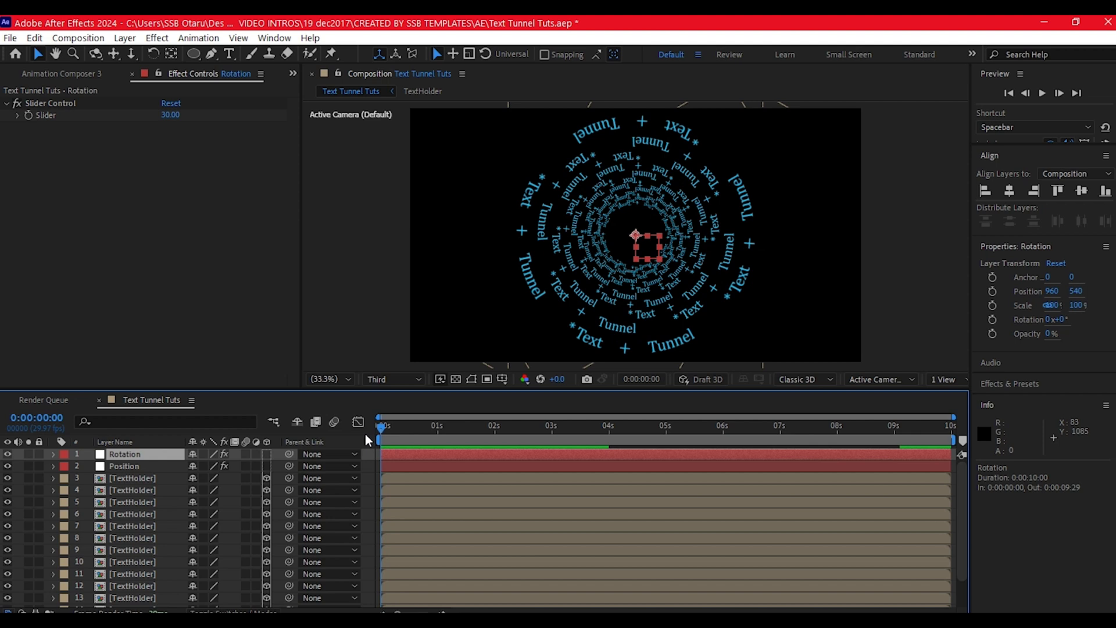
Keyframe the Rotation Slider at 0 on the first frame and 359 at 0:00:09:29
{"action": "left_click", "coordinate": [31, 116]}
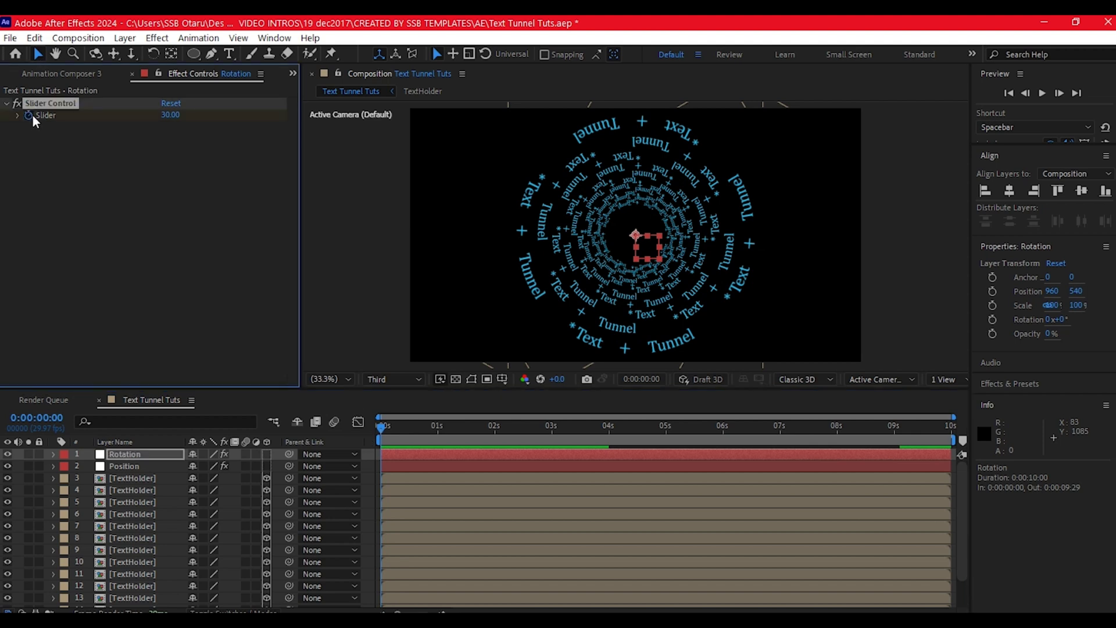
{"action": "left_click", "coordinate": [167, 115]}
{"action": "type", "text": "0"}
{"action": "key", "text": "Return"}
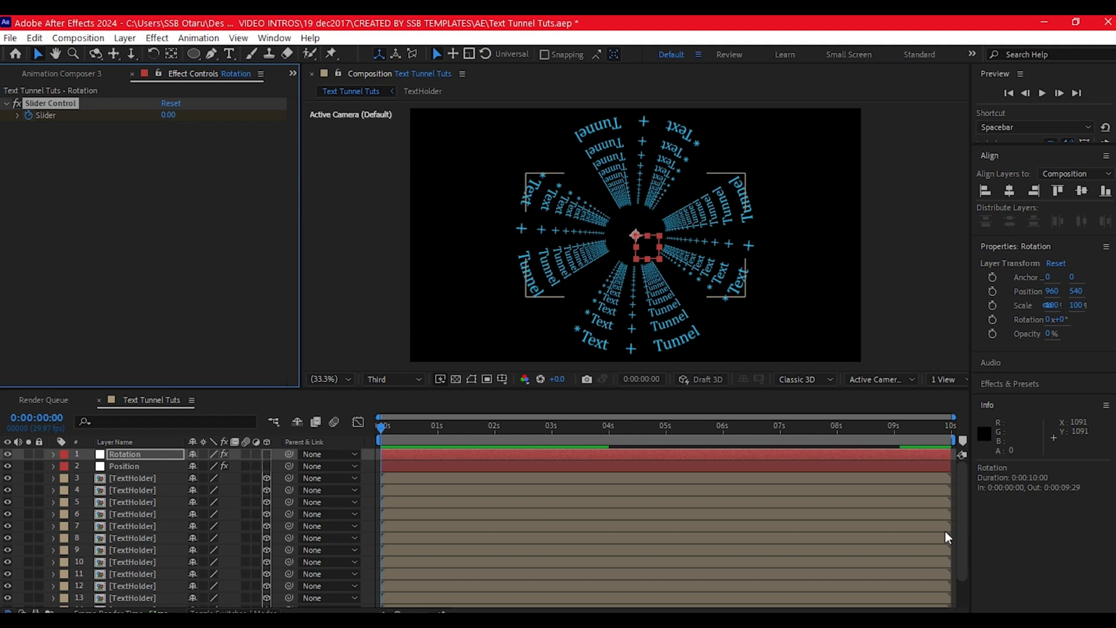
{"action": "left_click", "coordinate": [947, 429]}
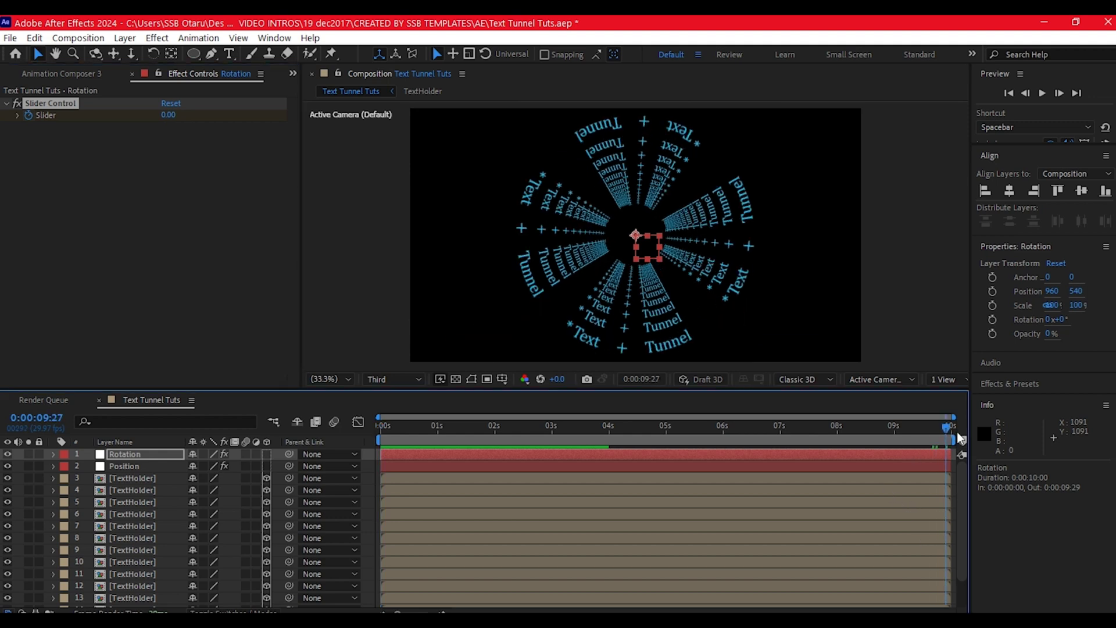
{"action": "left_click", "coordinate": [167, 114]}
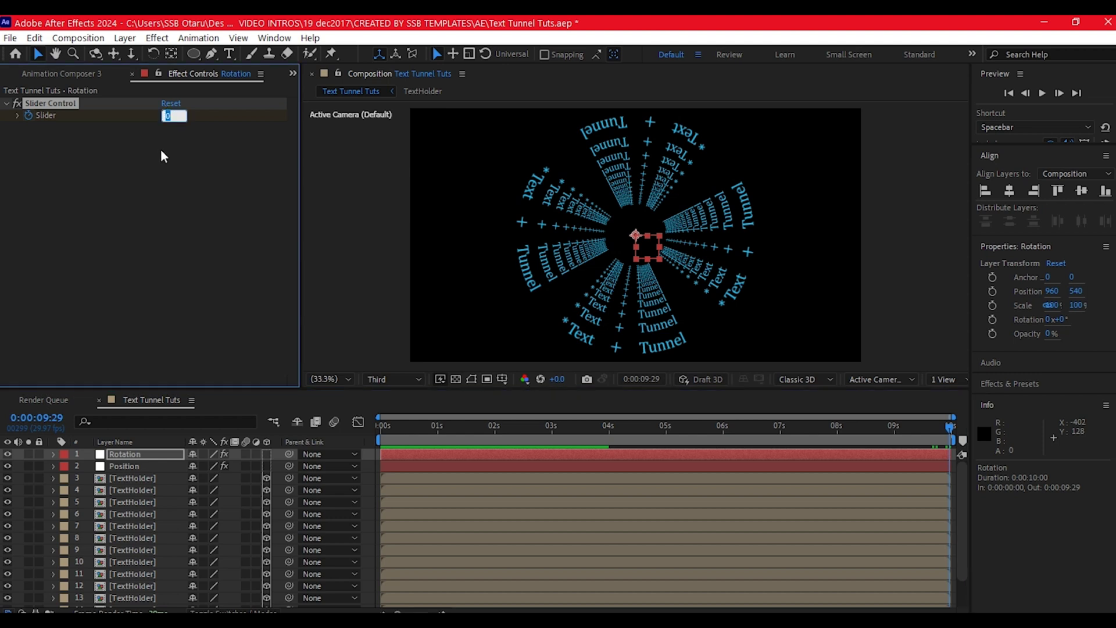
{"action": "type", "text": "359"}
{"action": "key", "text": "Return"}
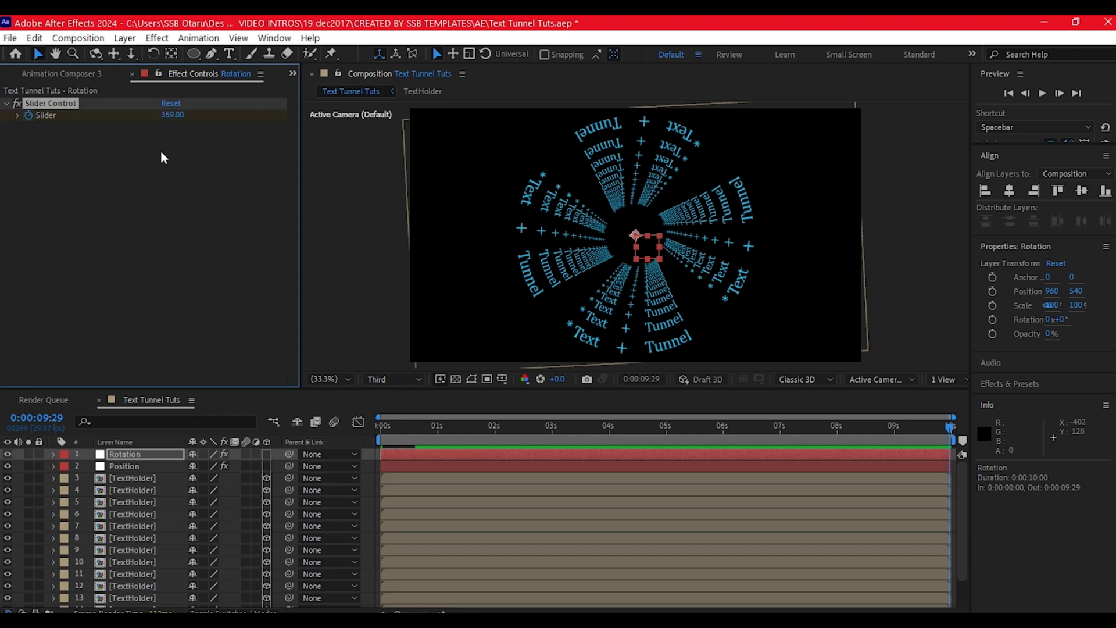
Preview the rotating tunnel animation
{"action": "left_click", "coordinate": [365, 427]}
{"action": "key", "text": "space"}
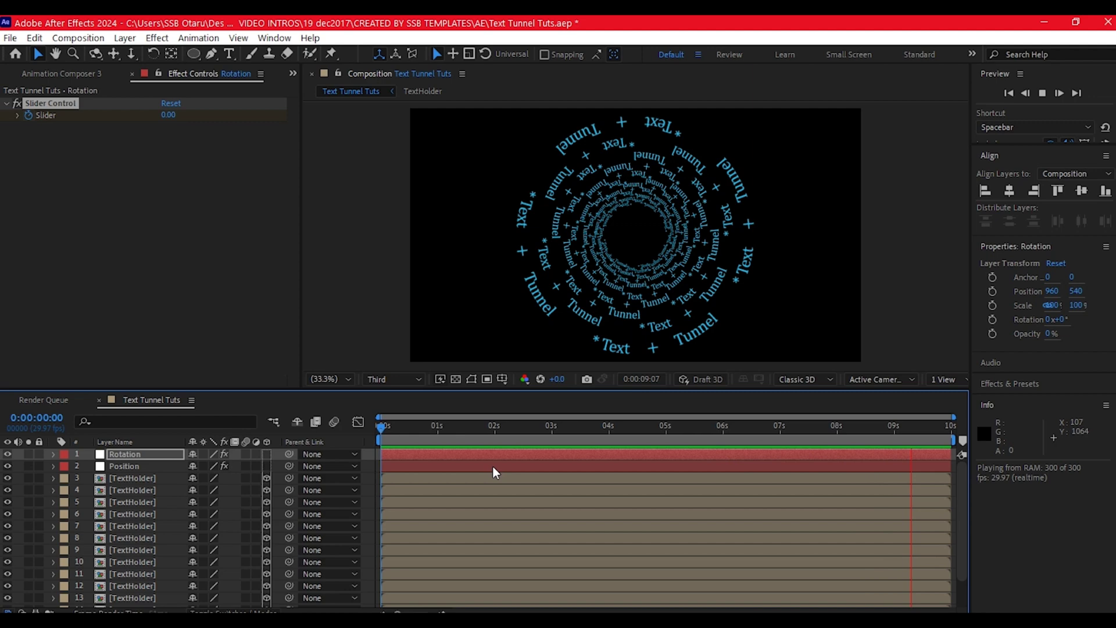
{"action": "key", "text": "space"}
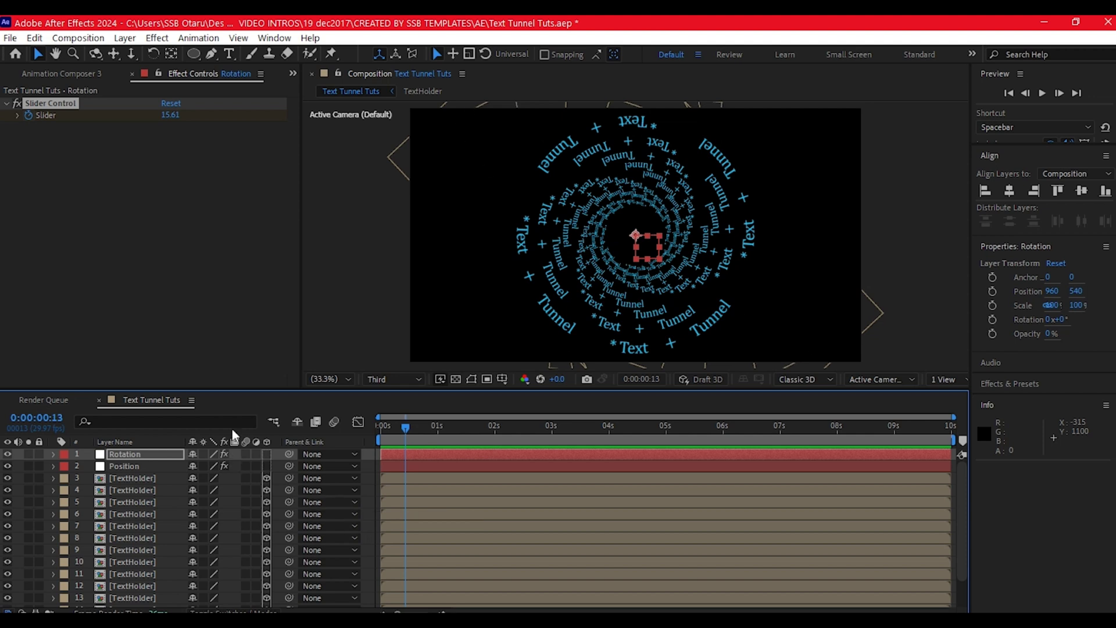
Change the Slider's end keyframe to -359 and preview the reversed spin
{"action": "key", "text": "u"}
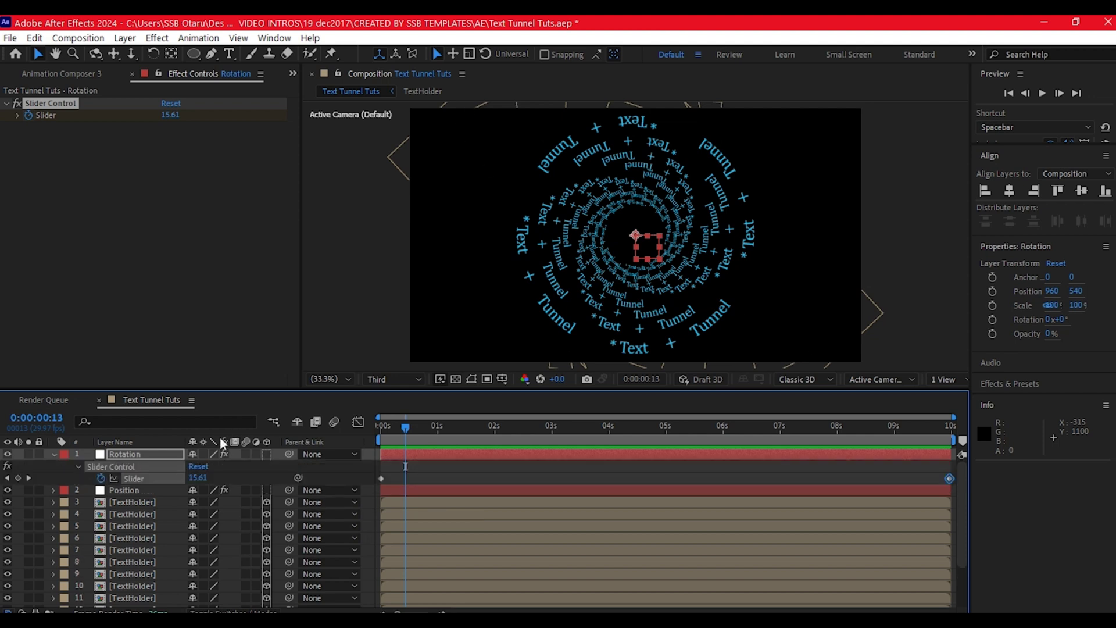
{"action": "left_click", "coordinate": [28, 478]}
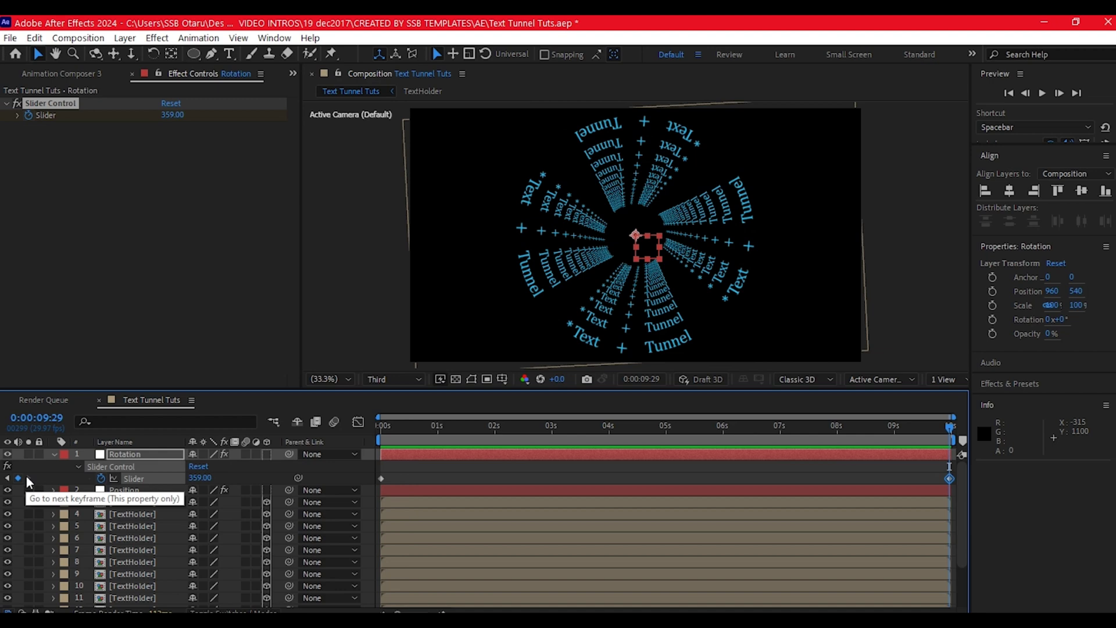
{"action": "left_click", "coordinate": [169, 115]}
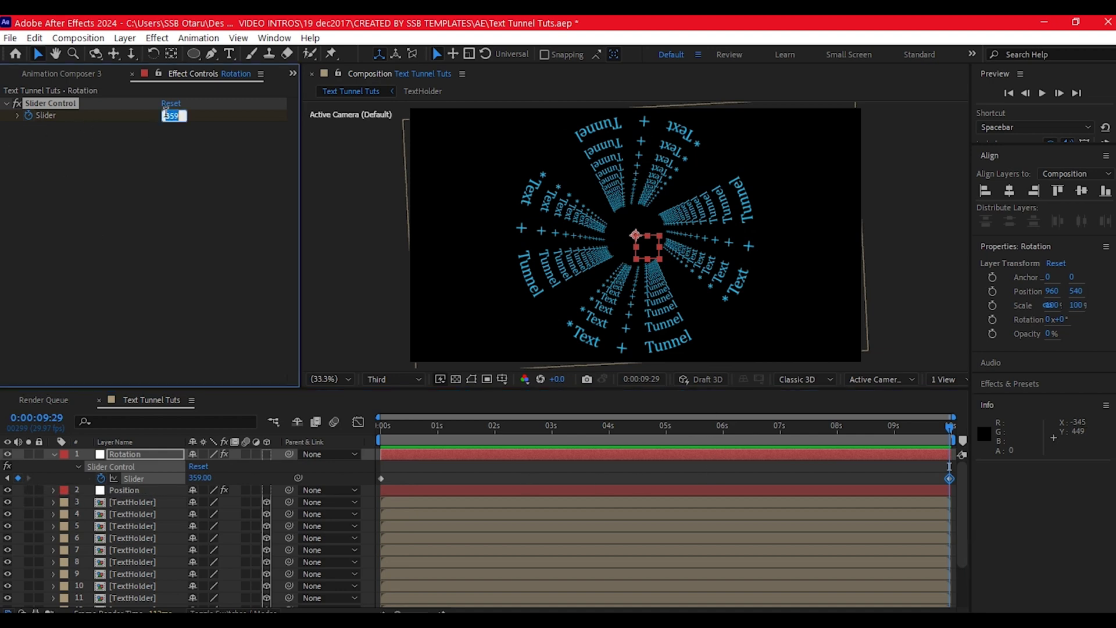
{"action": "type", "text": "-359"}
{"action": "key", "text": "Return"}
{"action": "key", "text": "space"}
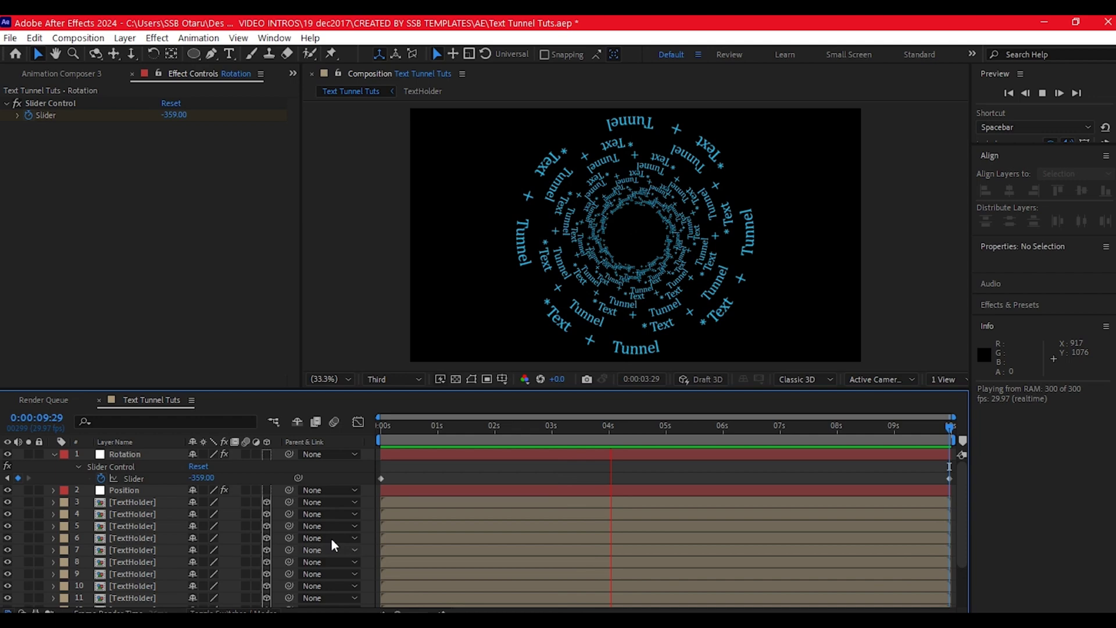
Inspect the text layer inside the TextHolder precomp, then play Text Tunnel Tuts
{"action": "key", "text": "space"}
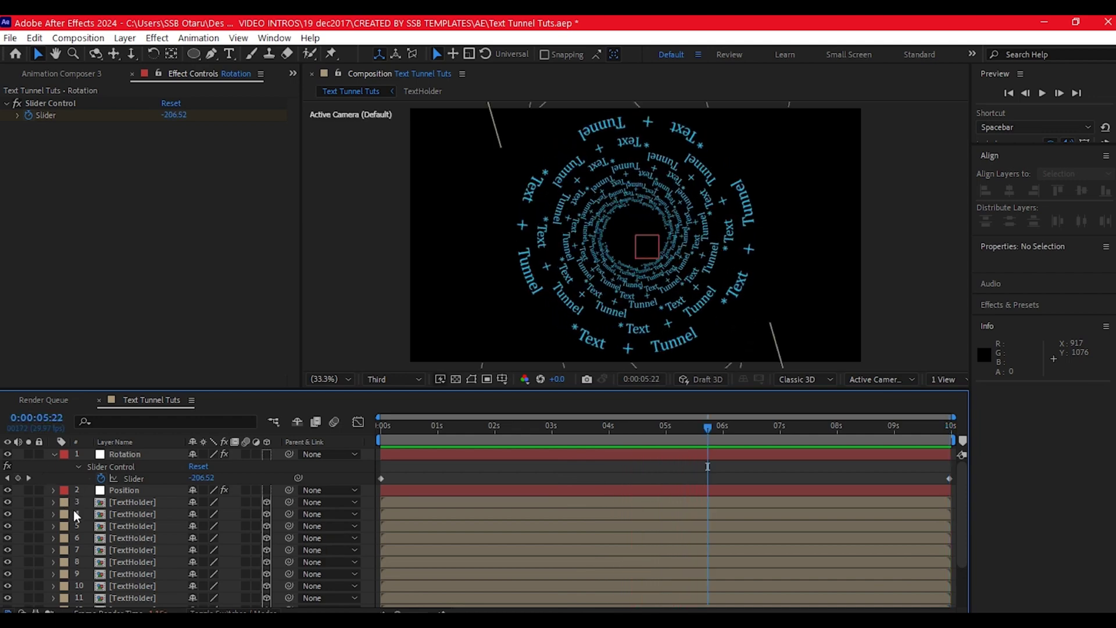
{"action": "double_click", "coordinate": [102, 501]}
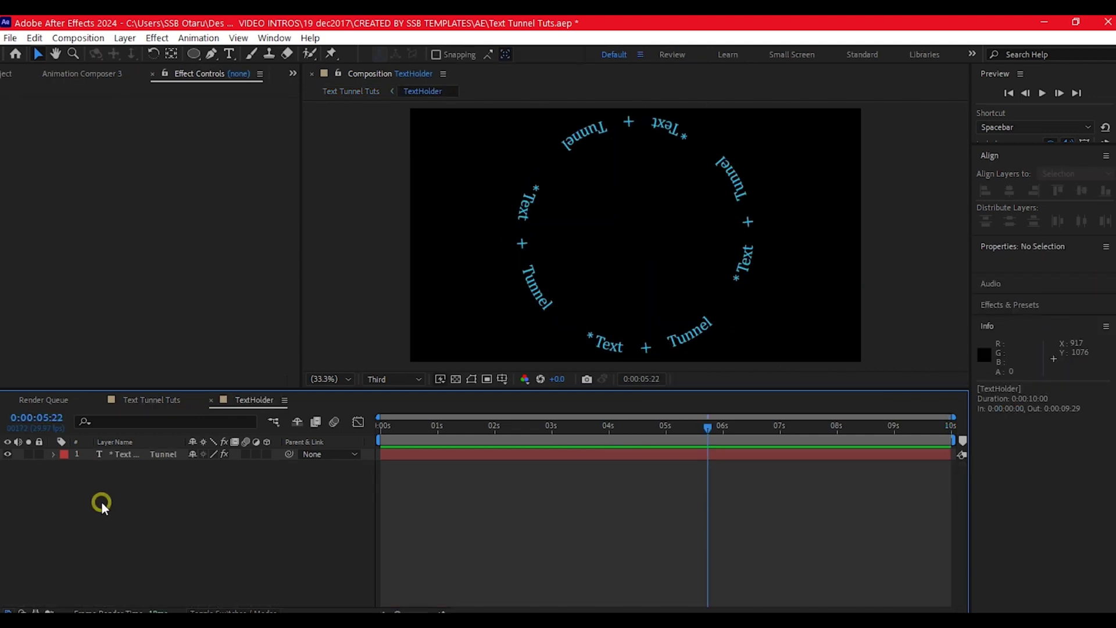
{"action": "left_click", "coordinate": [138, 458]}
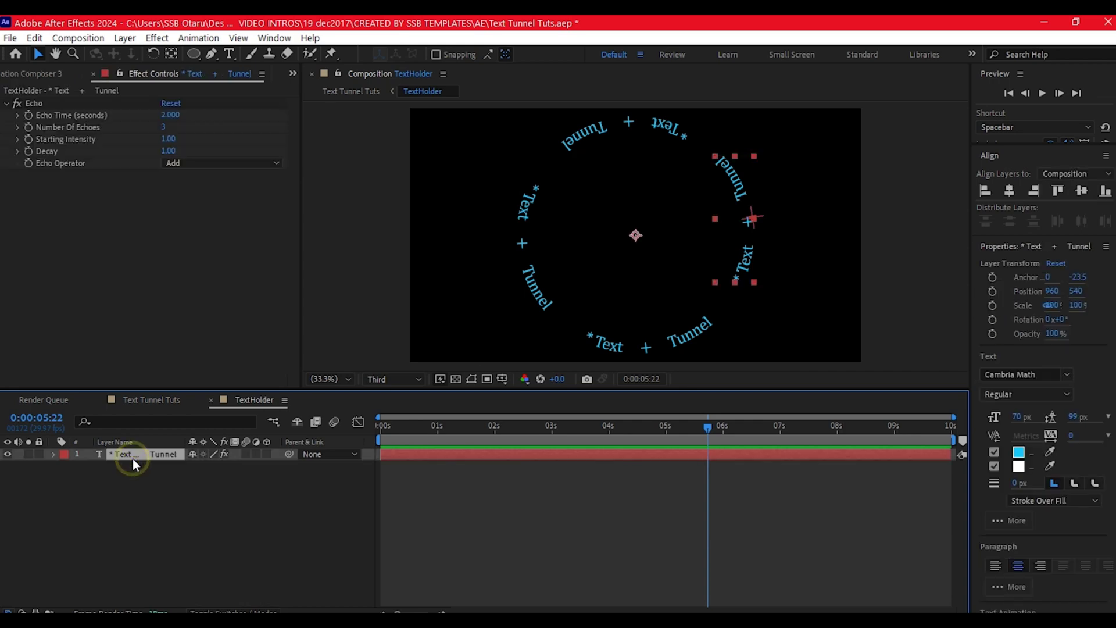
{"action": "left_click", "coordinate": [151, 399]}
{"action": "key", "text": "space"}
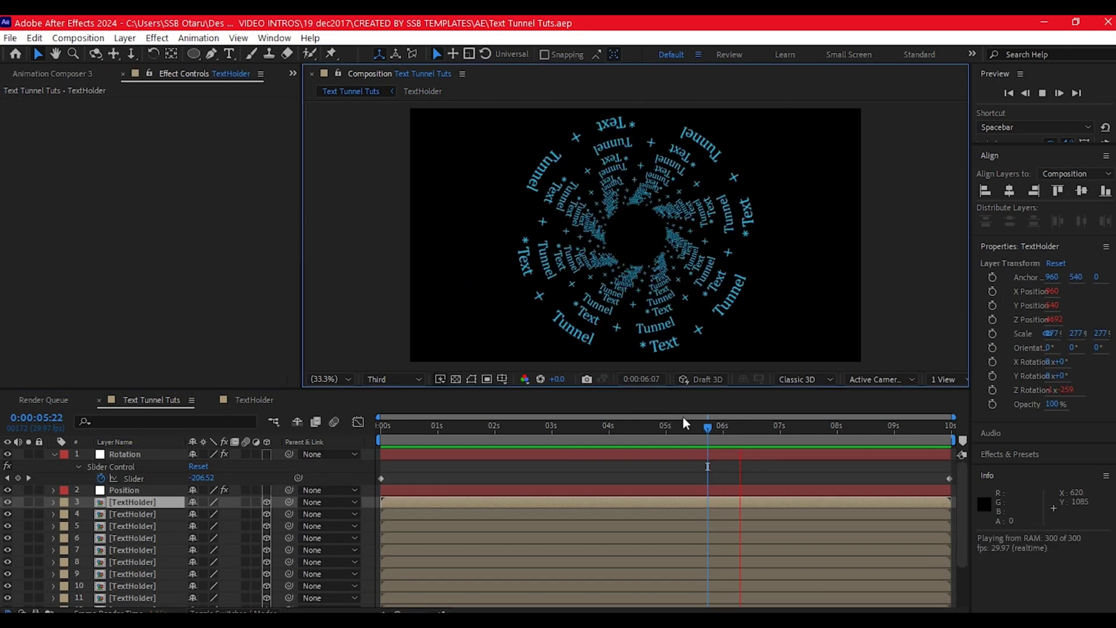